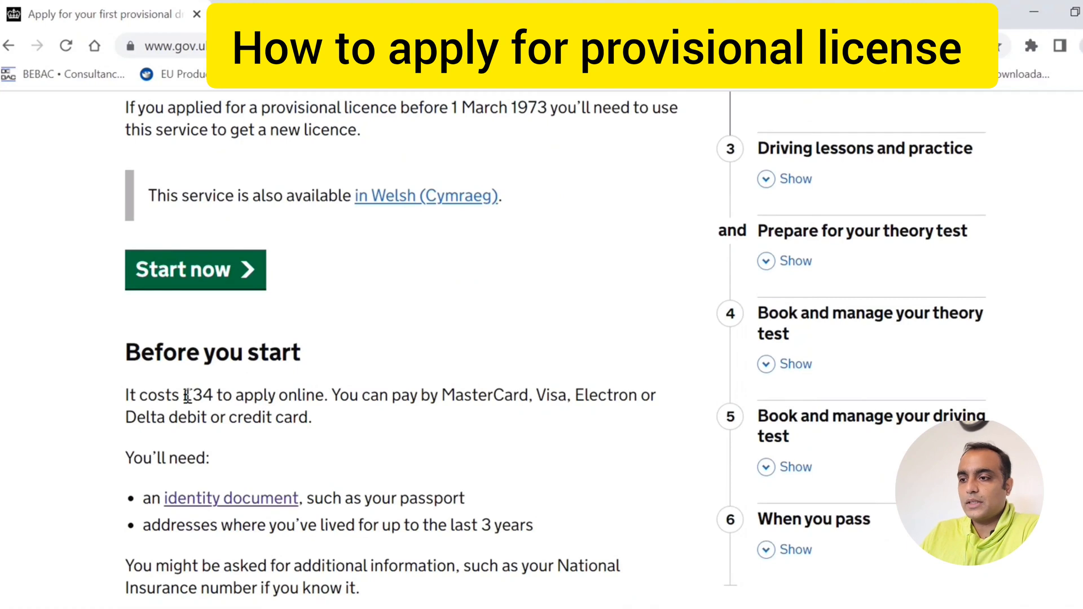
left_click_drag(127, 396, 215, 402)
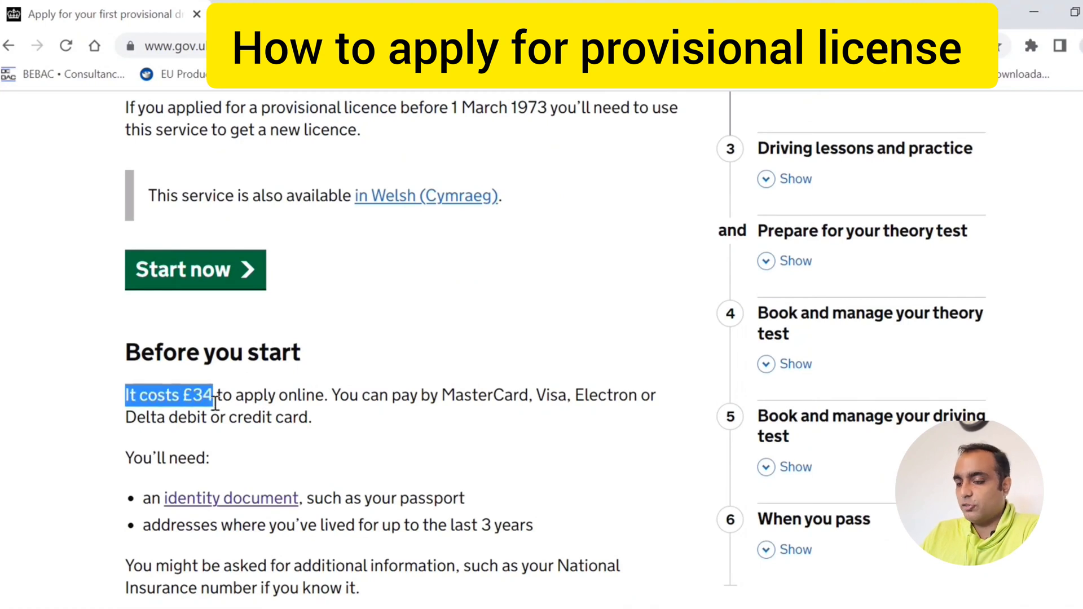
left_click(379, 474)
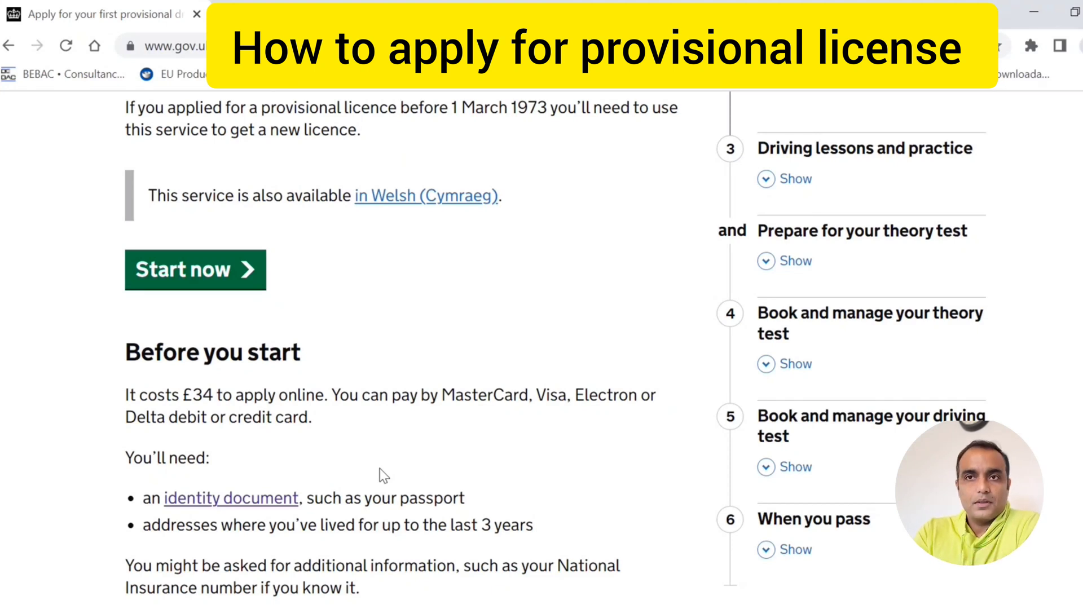
scroll(382, 475, "down", 5)
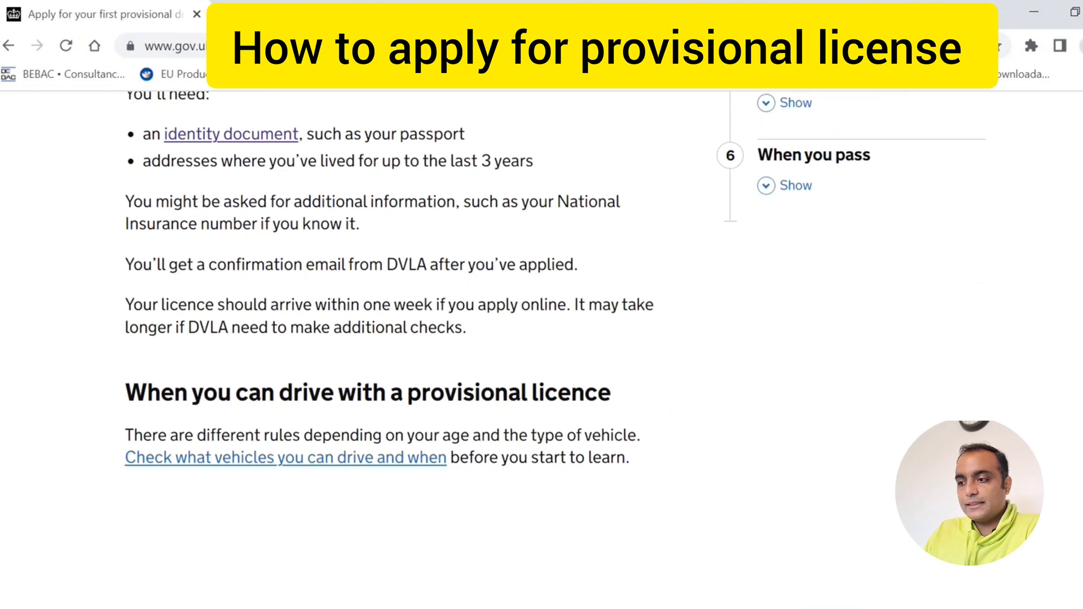
left_click(343, 458)
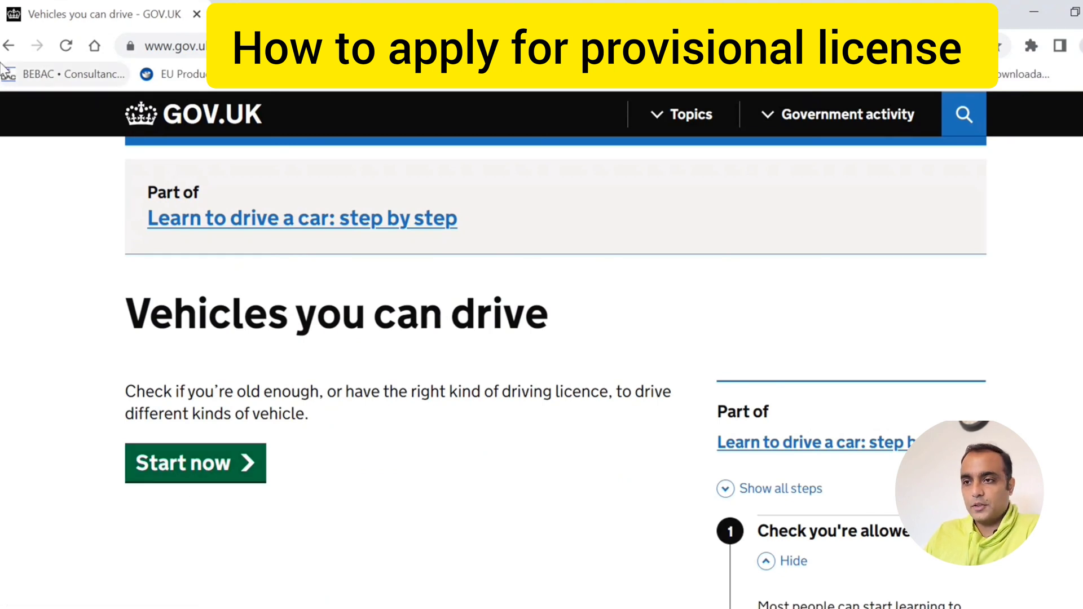
left_click(9, 46)
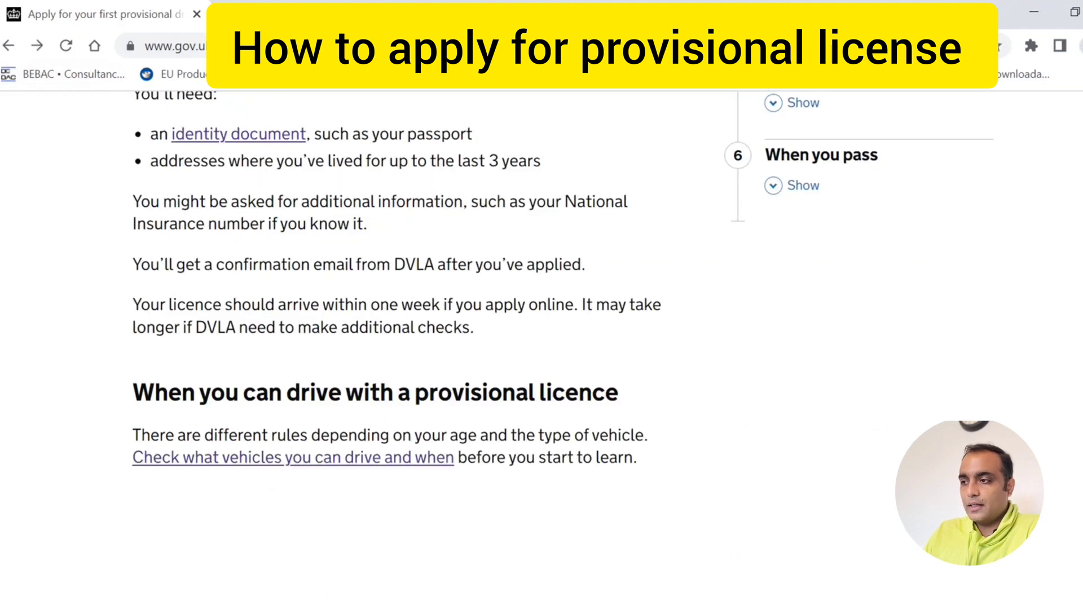
scroll(677, 370, "up", 7)
scroll(677, 370, "up", 3)
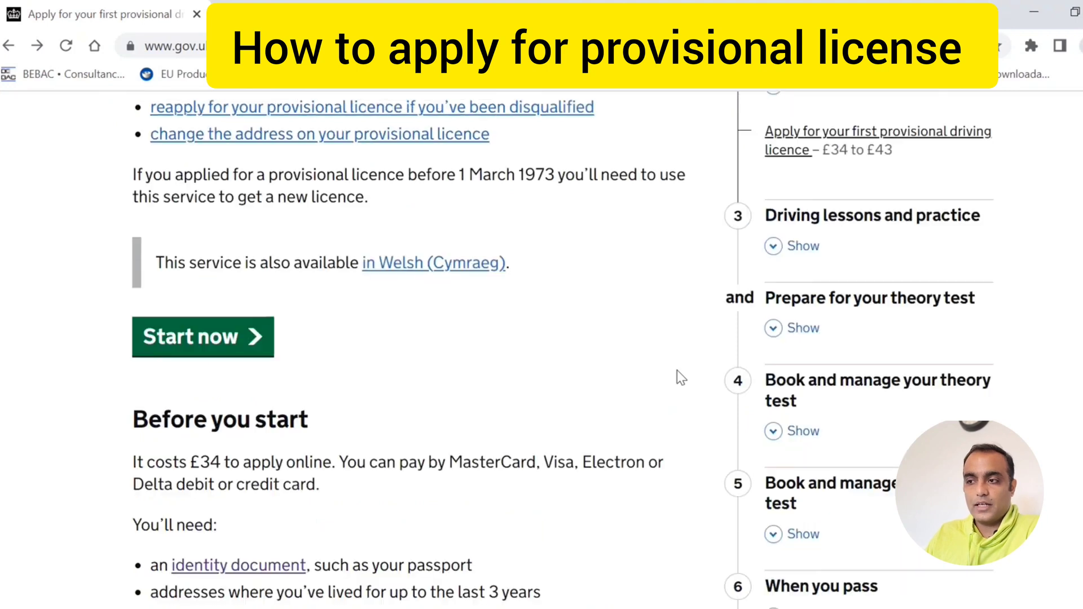
- Start the first provisional licence application and answer No to holding a previous GB licence
left_click(212, 449)
scroll(225, 395, "down", 5)
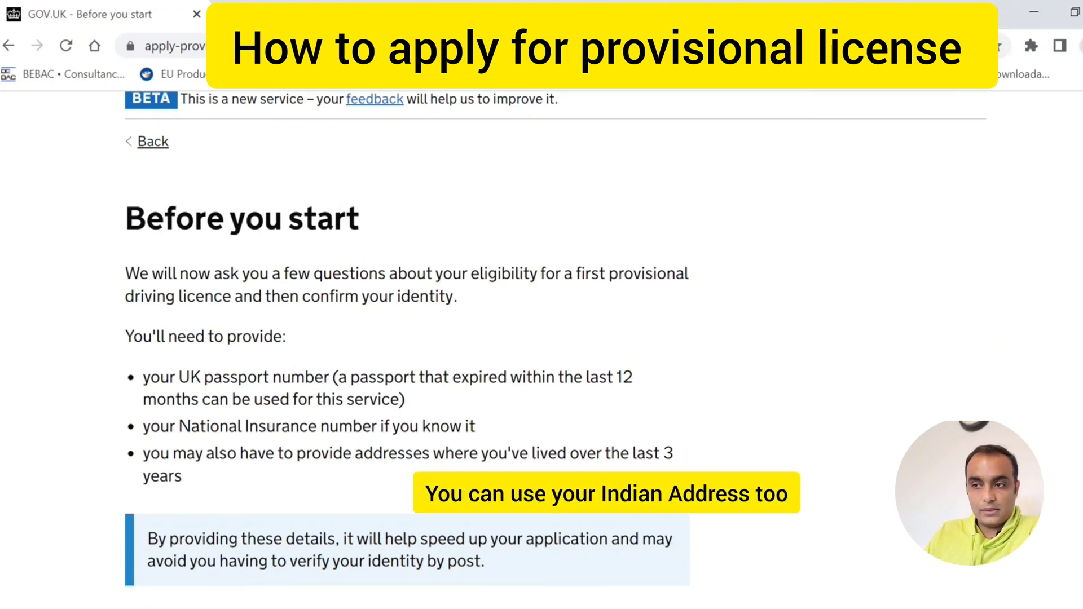
scroll(407, 339, "down", 4)
left_click(169, 508)
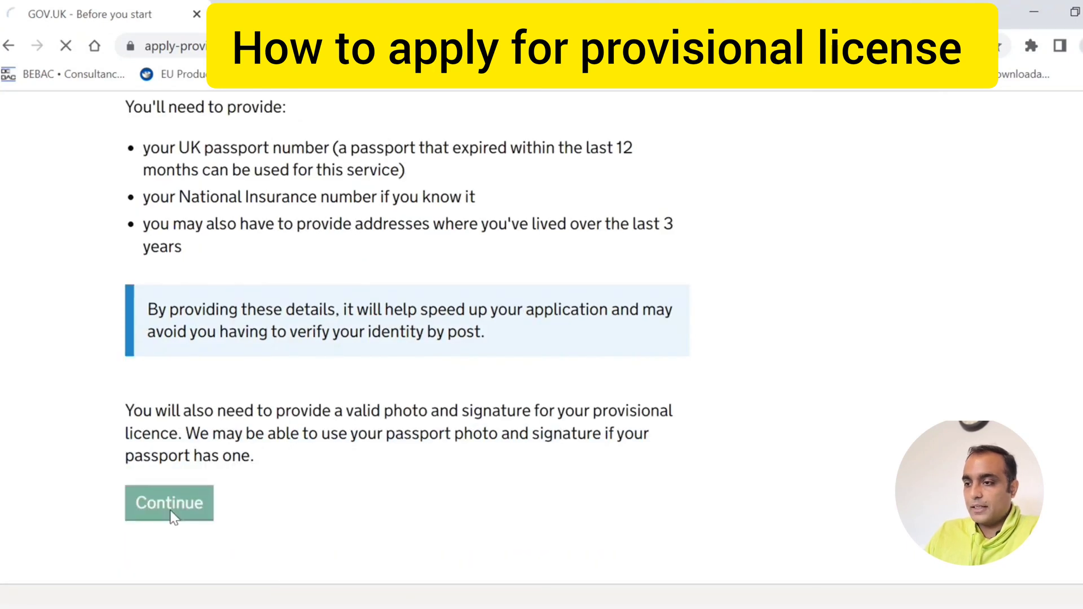
scroll(542, 339, "down", 4)
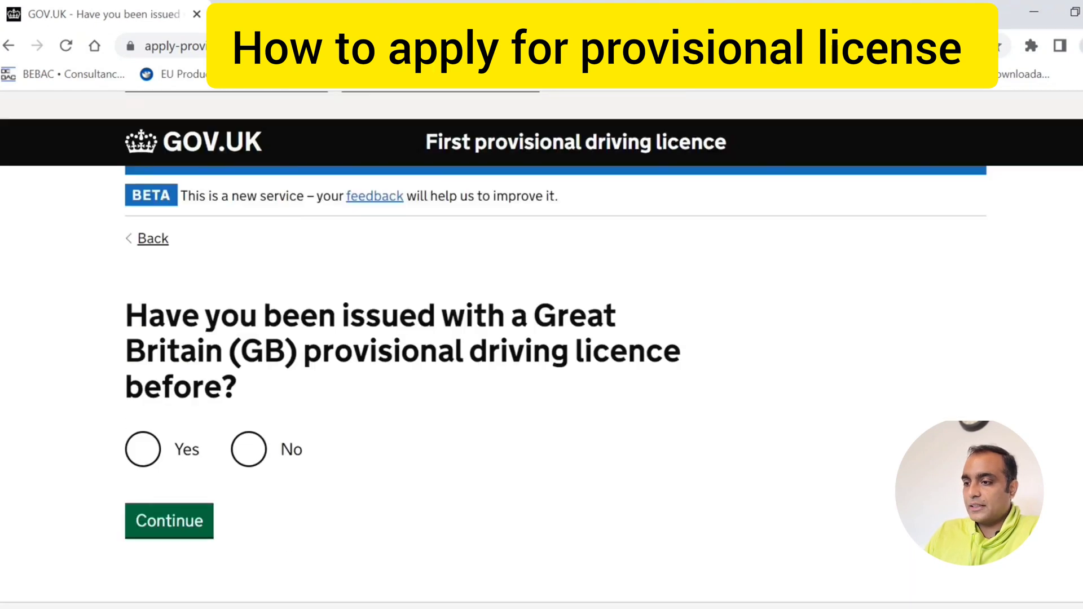
left_click(248, 427)
left_click(173, 497)
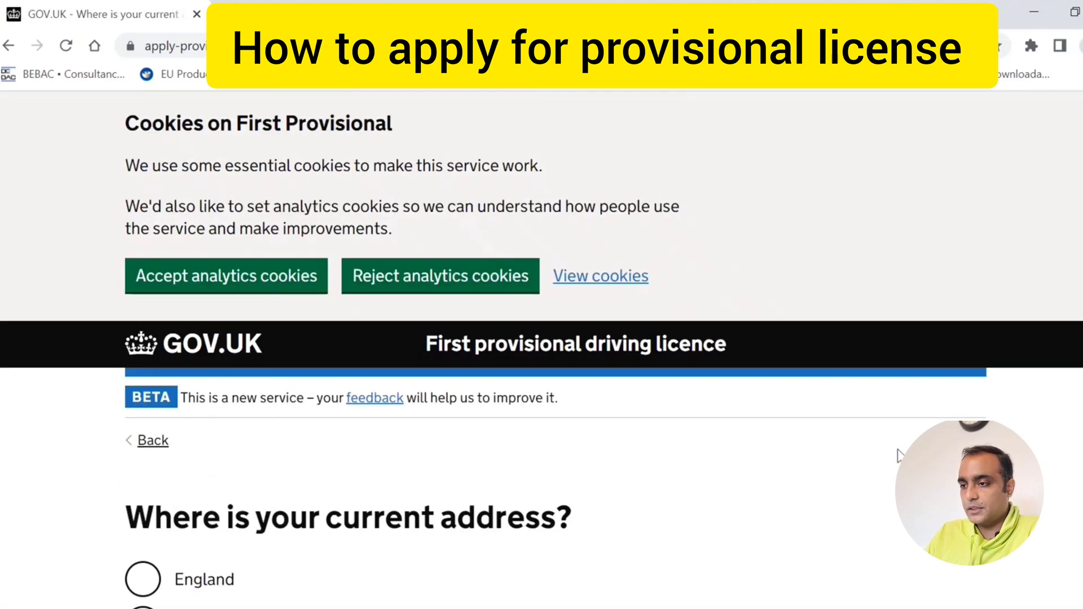
- Give England as the current address country
scroll(1019, 371, "down", 5)
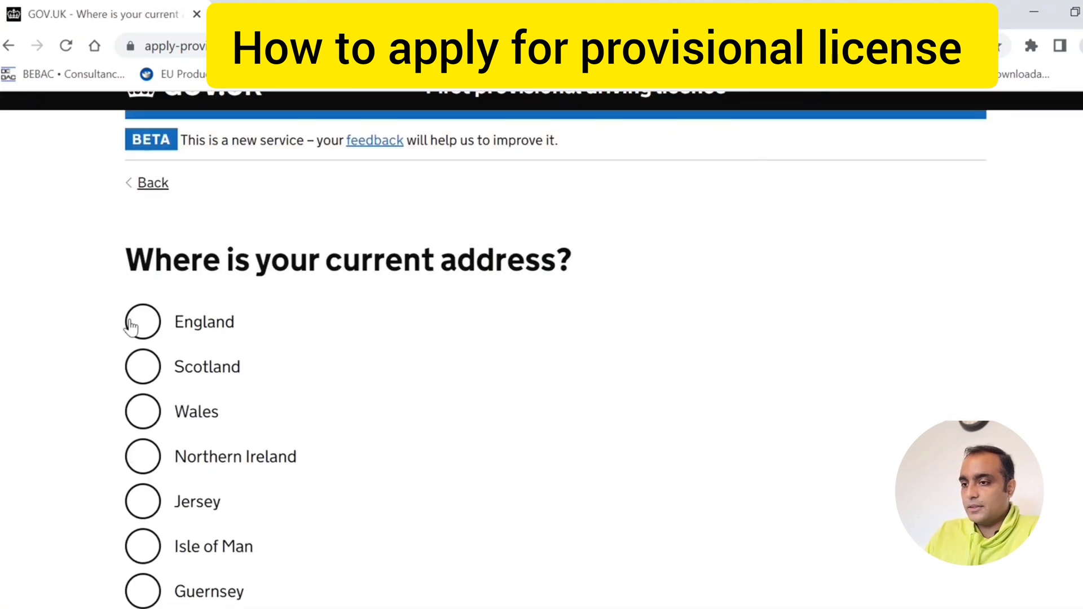
left_click(141, 323)
scroll(159, 479, "down", 5)
left_click(159, 479)
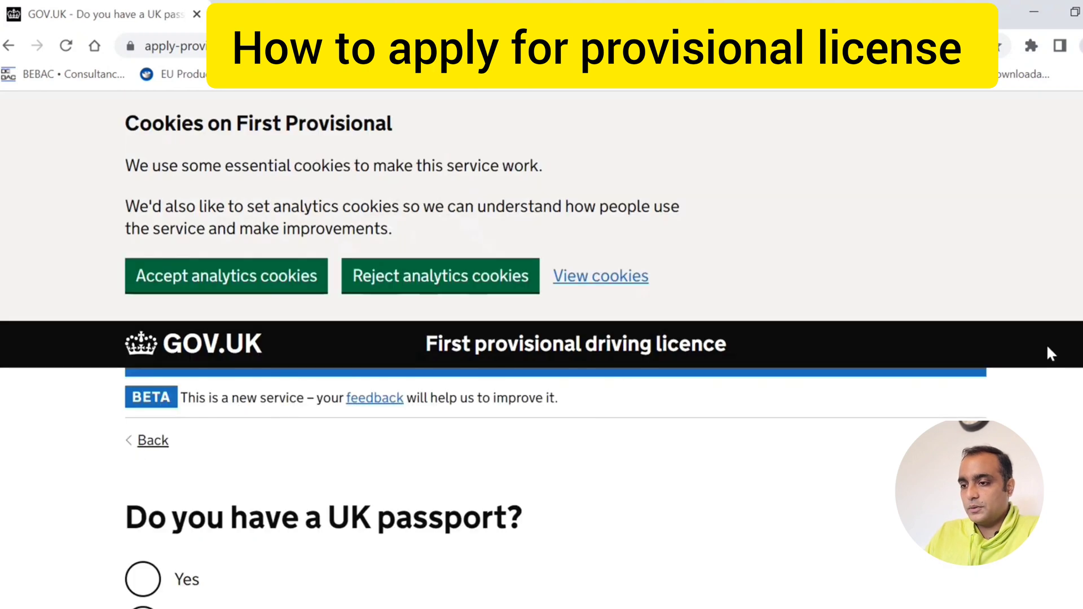
- Answer No to having a UK passport and switch to the old online service
scroll(406, 467, "down", 3)
left_click(143, 495)
left_click(163, 559)
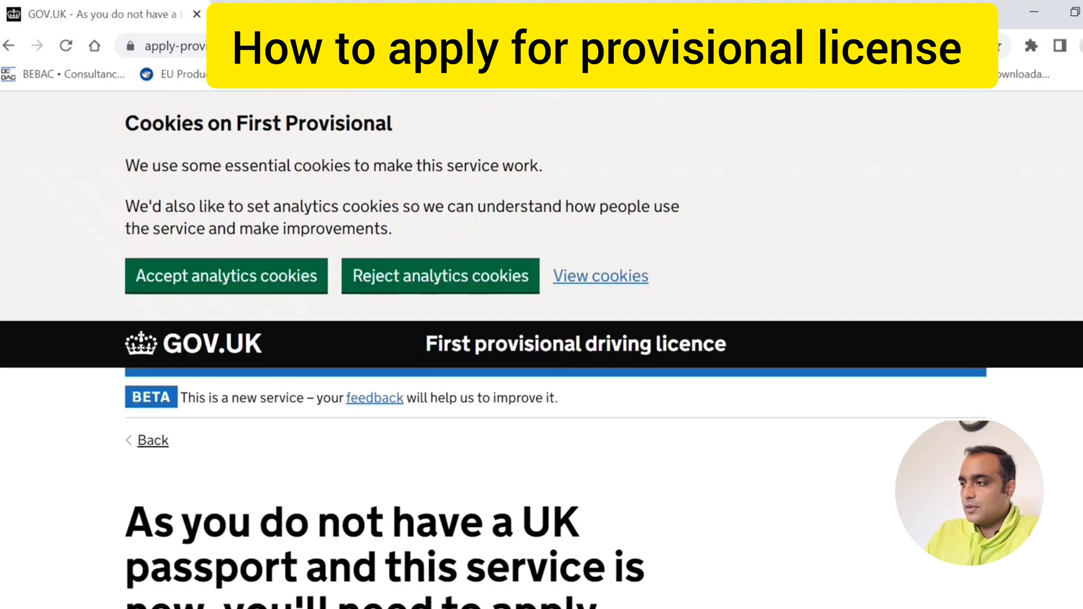
scroll(542, 350, "down", 5)
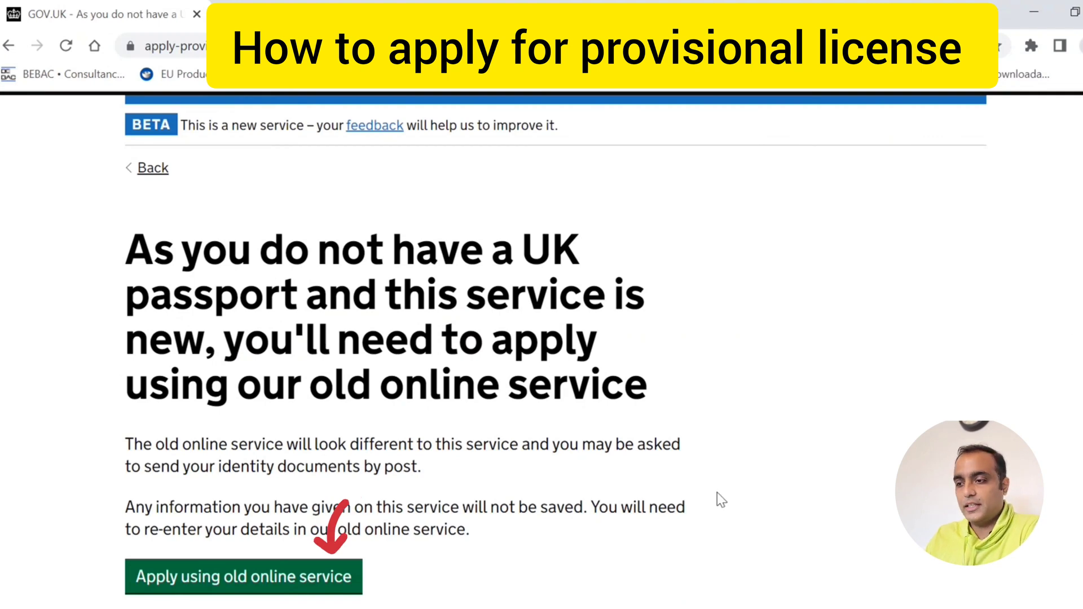
left_click(249, 579)
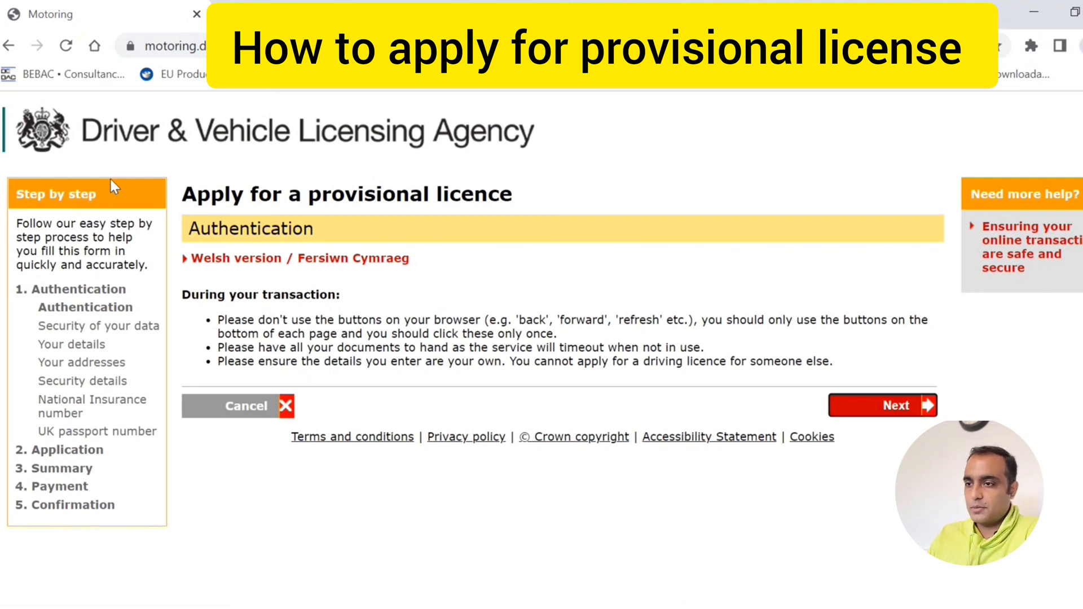
- Pass the authentication and data security notes, choose title Mr and submit the personal details
left_click(911, 417)
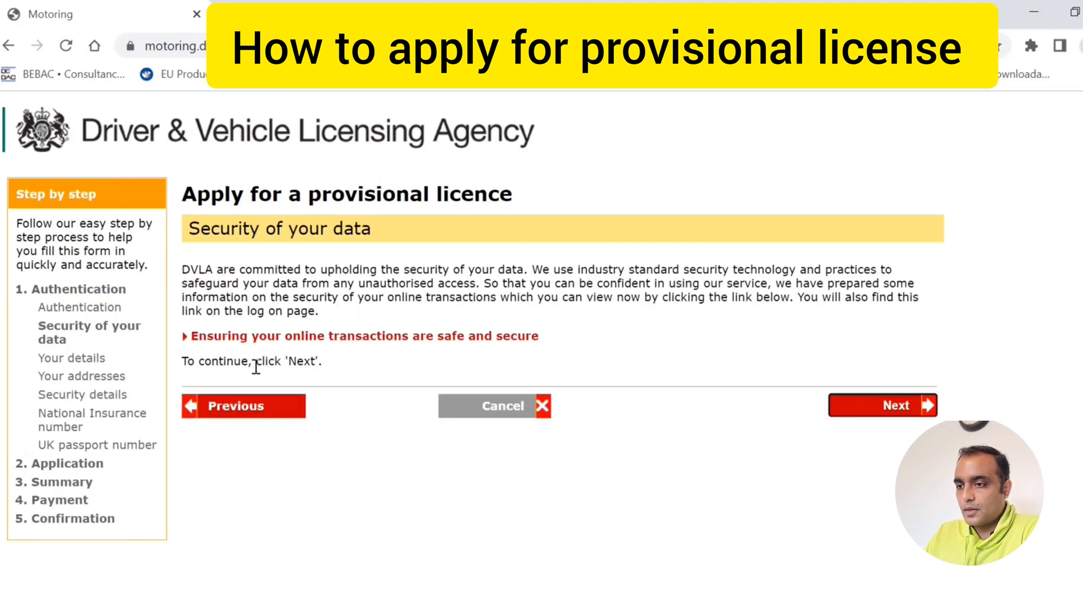
left_click(891, 405)
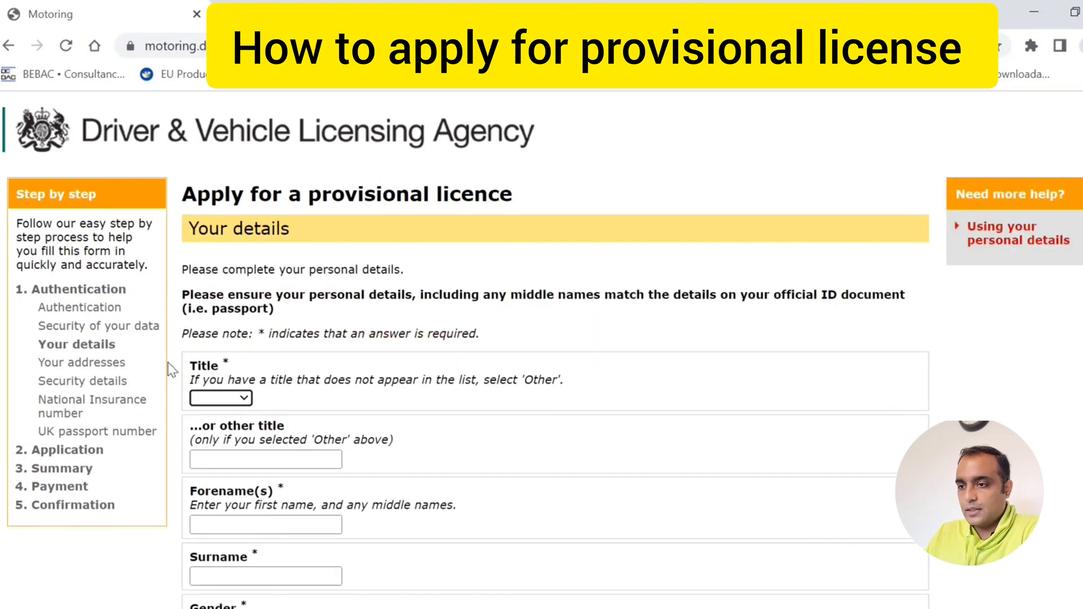
left_click(251, 397)
left_click(226, 437)
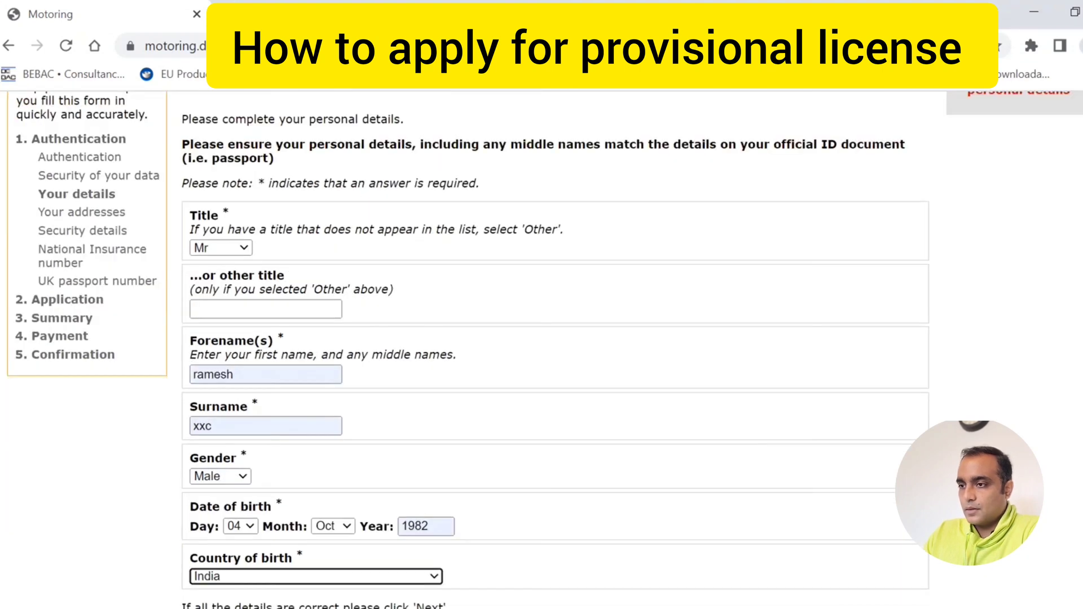
scroll(542, 350, "down", 1)
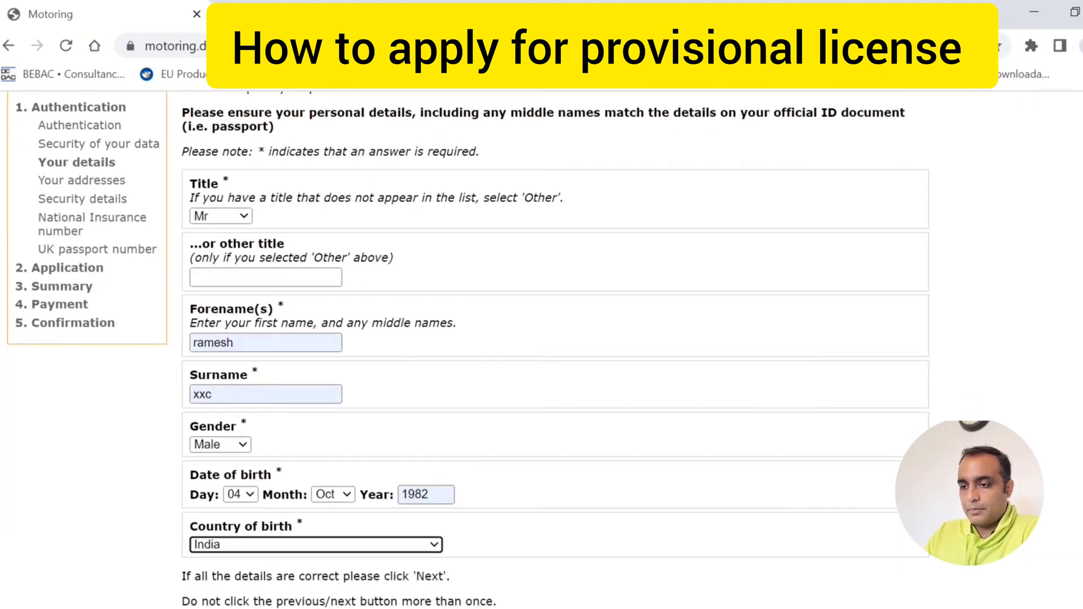
scroll(542, 350, "down", 1)
left_click(871, 581)
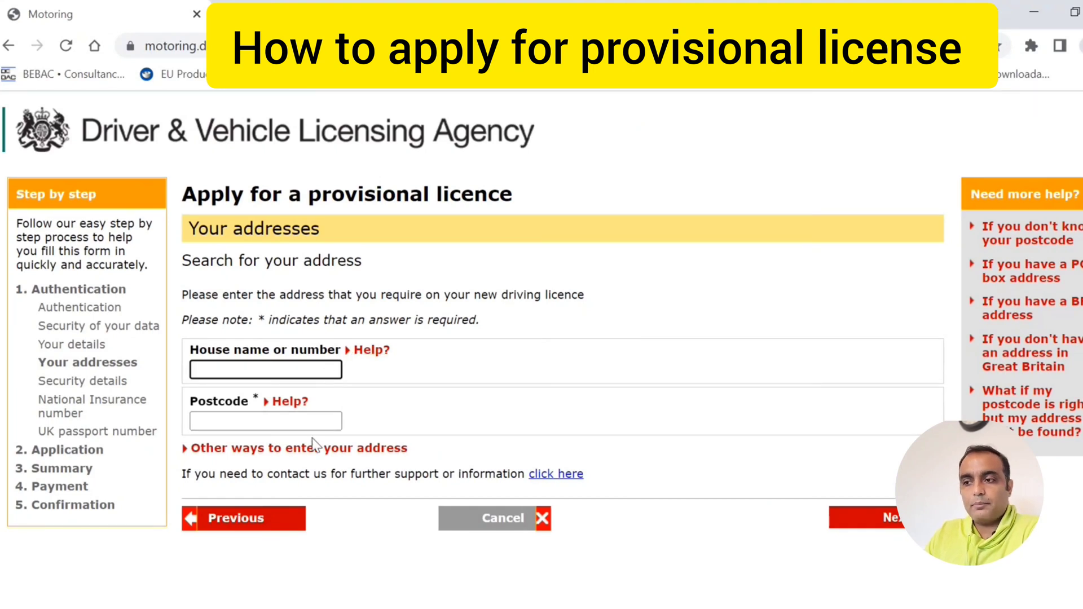
- Look up the saved postcode and confirm the current address without supplementary information
left_click(316, 422)
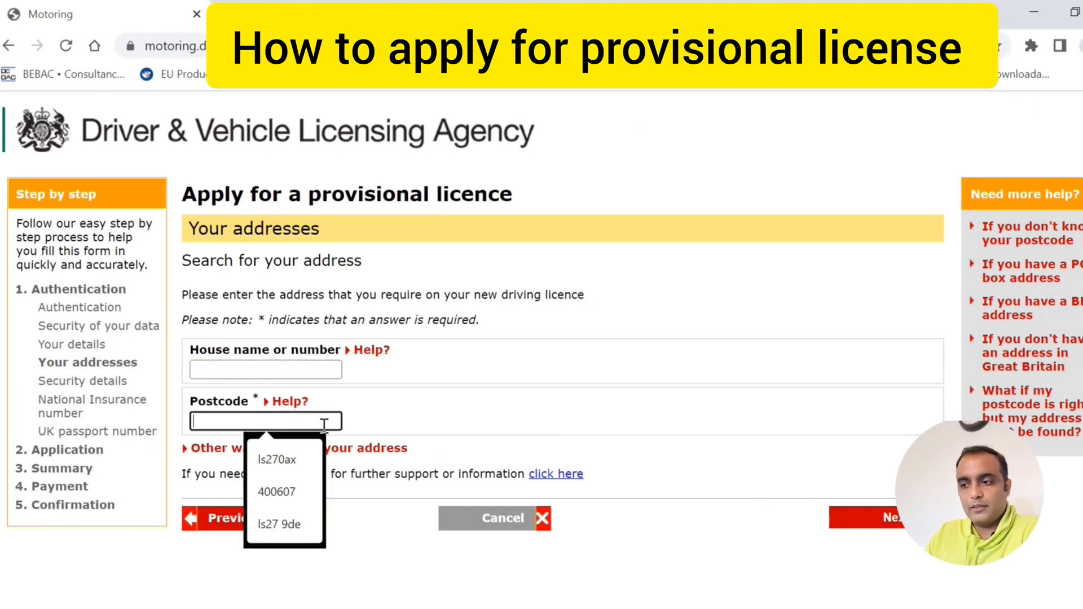
left_click(290, 523)
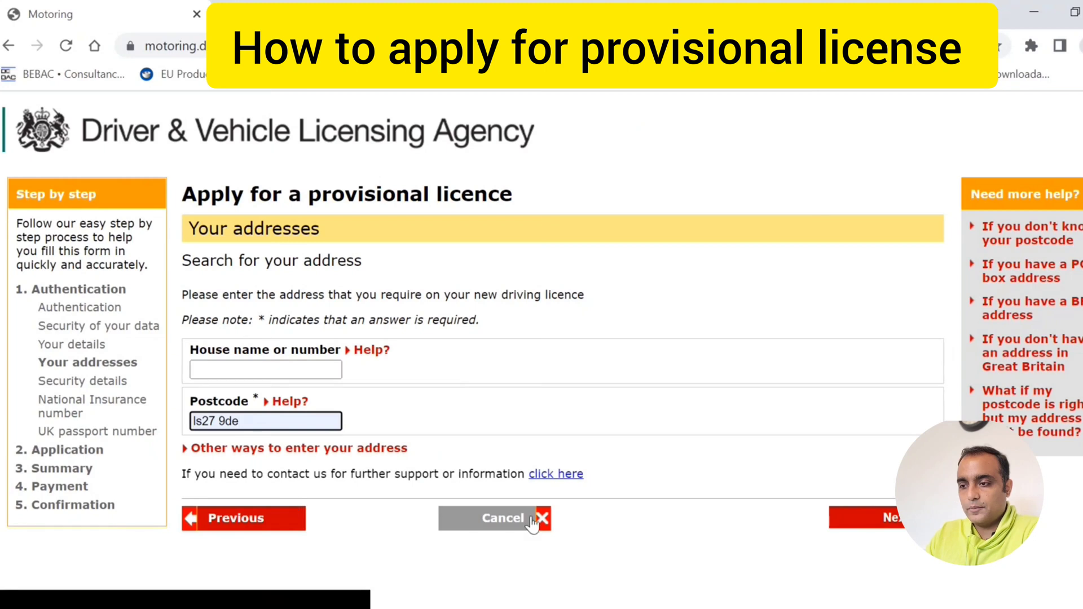
left_click(893, 519)
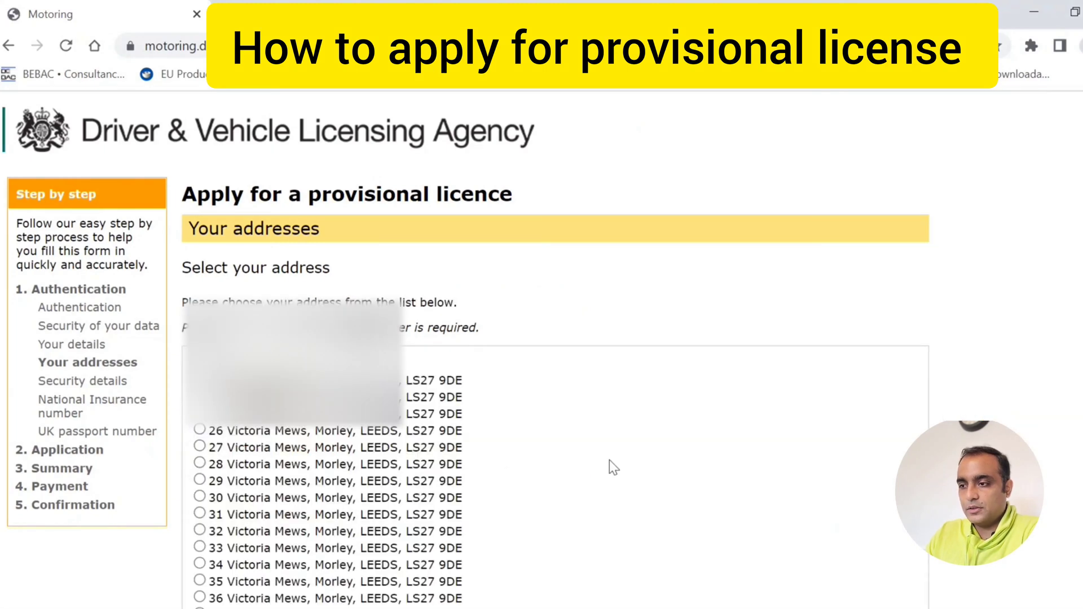
scroll(611, 463, "down", 1)
scroll(488, 350, "down", 1)
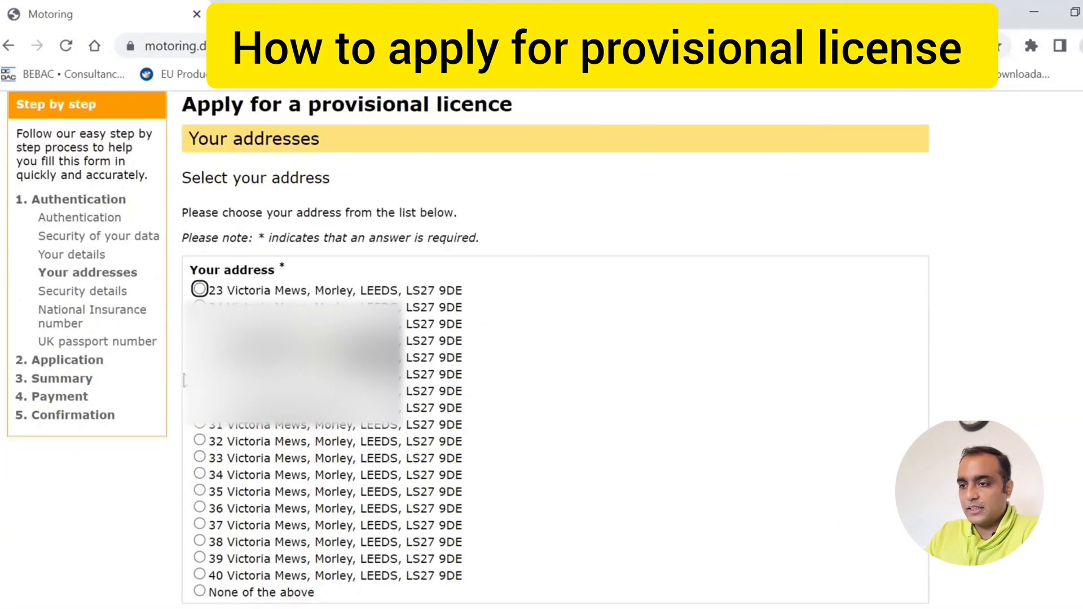
scroll(964, 502, "down", 3)
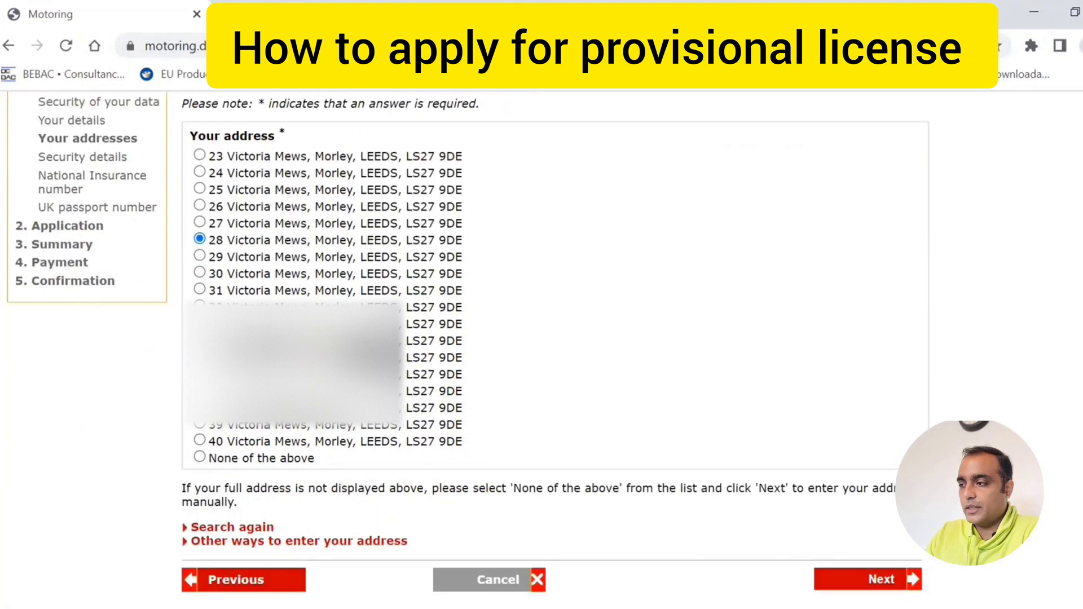
left_click(864, 581)
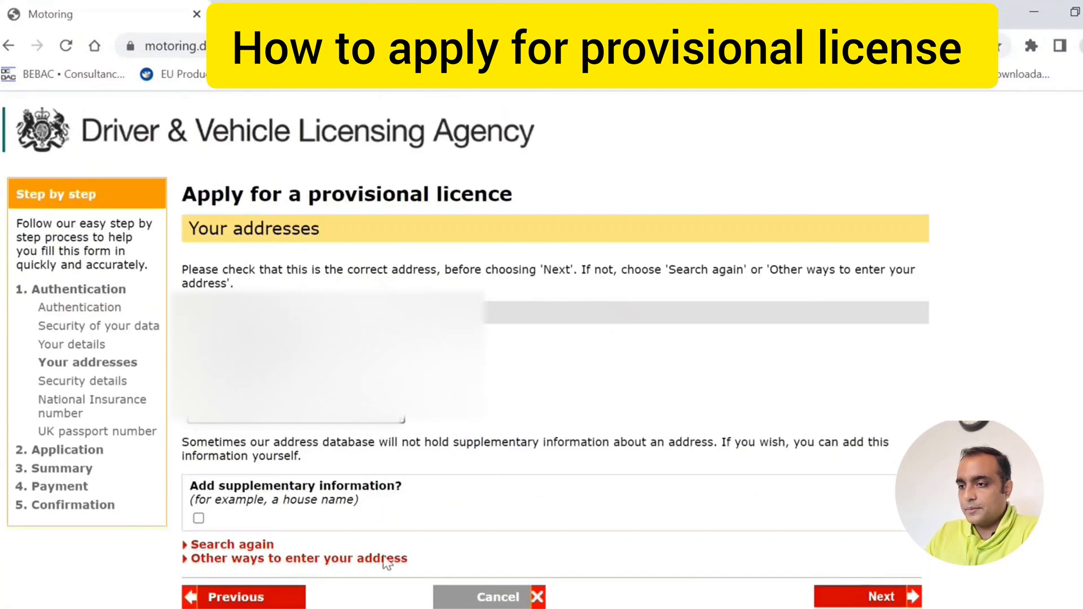
left_click(893, 600)
- Record 0 years 9 months lived at the current address
left_click(210, 463)
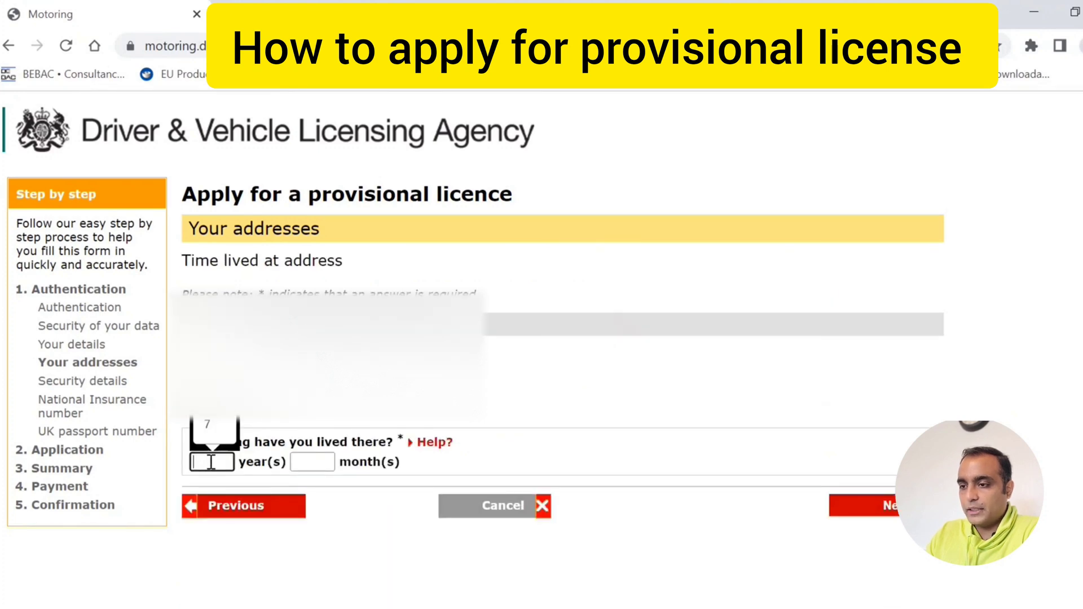
left_click(217, 392)
left_click(329, 461)
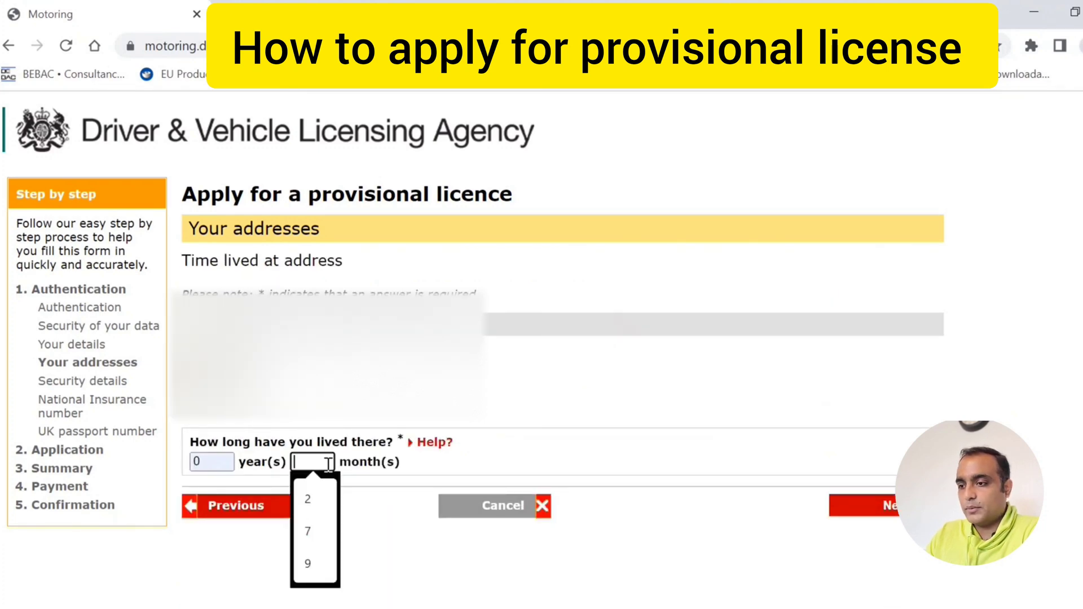
left_click(328, 560)
left_click(893, 508)
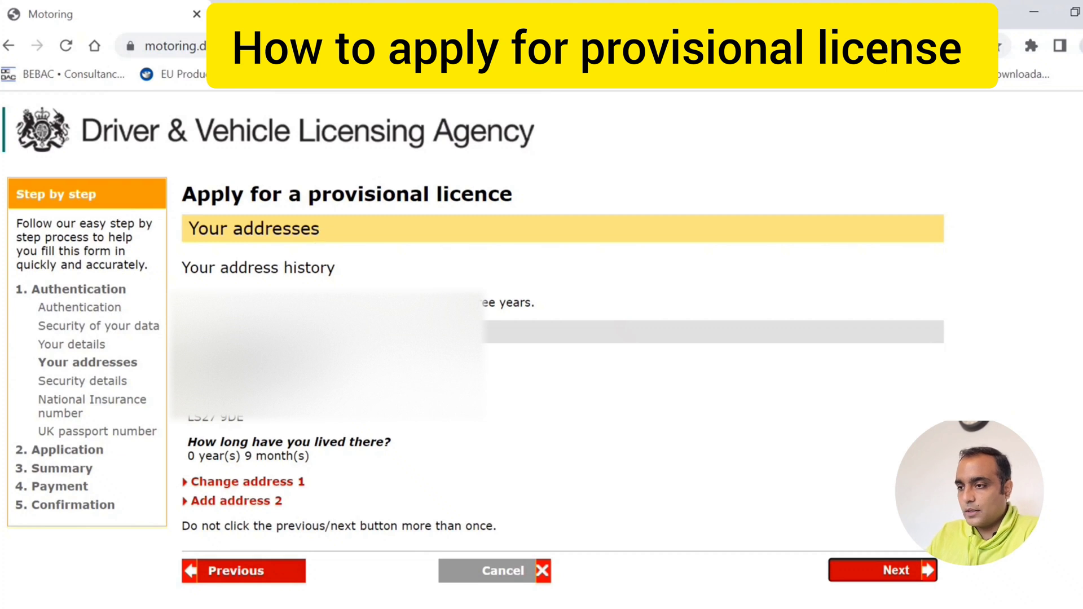
- Add a second, non-GB previous address with India as the country of residence
left_click(879, 581)
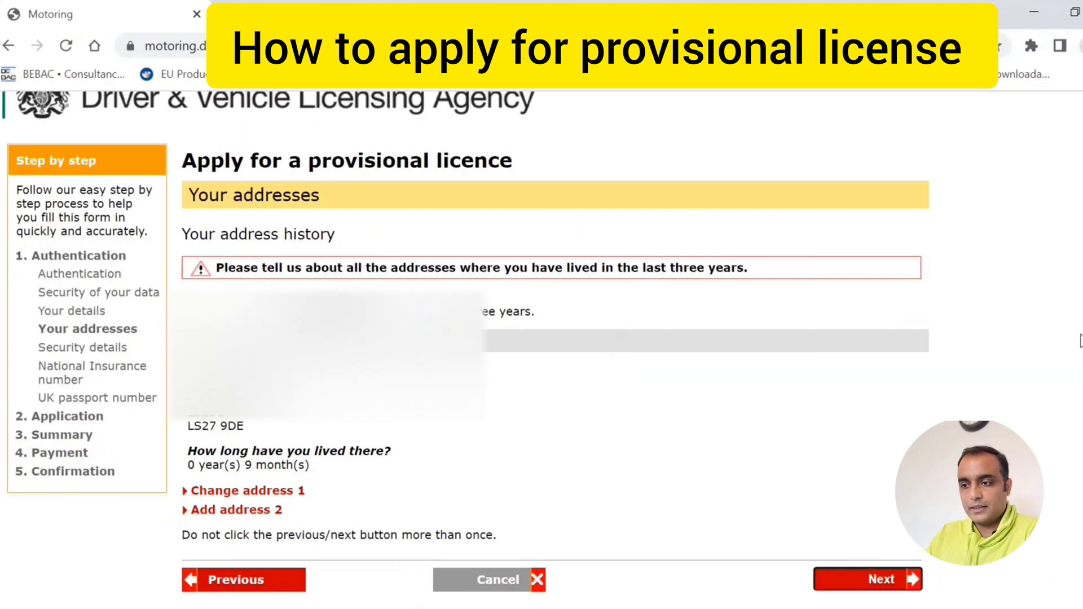
left_click(243, 511)
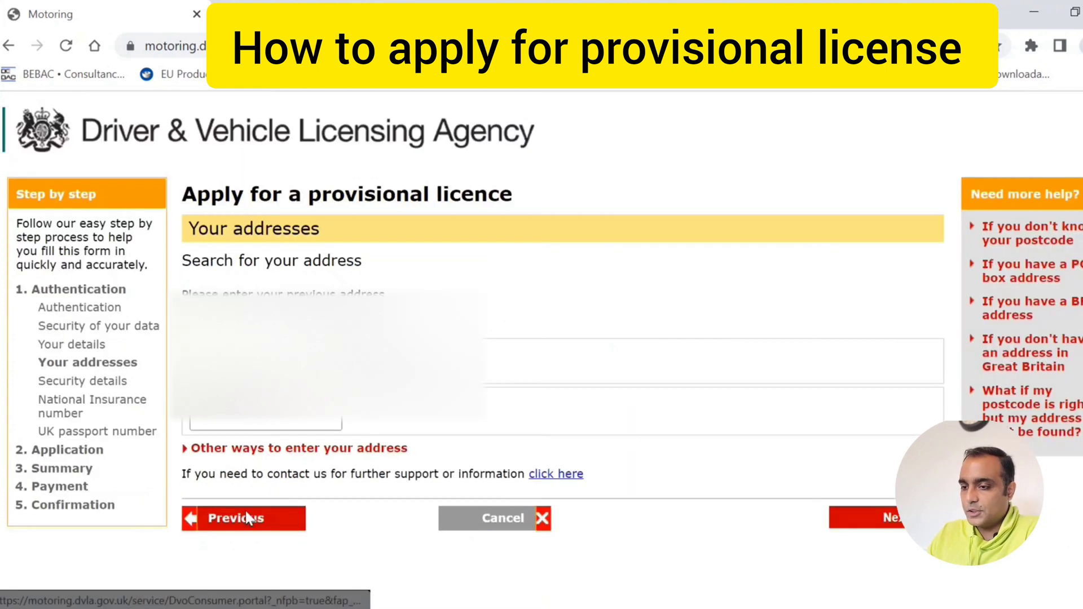
left_click(286, 450)
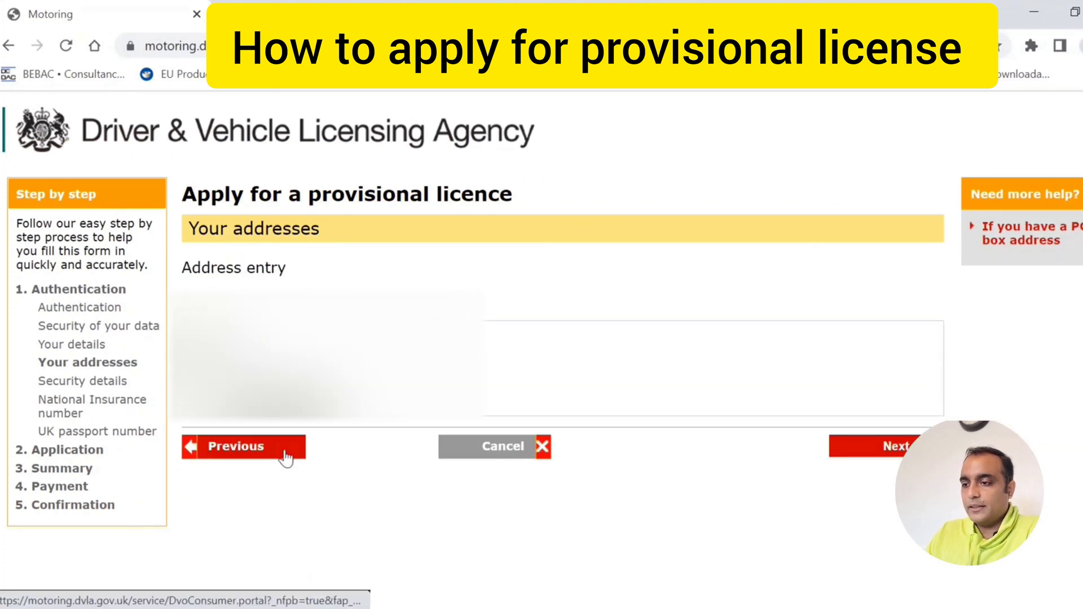
left_click(200, 405)
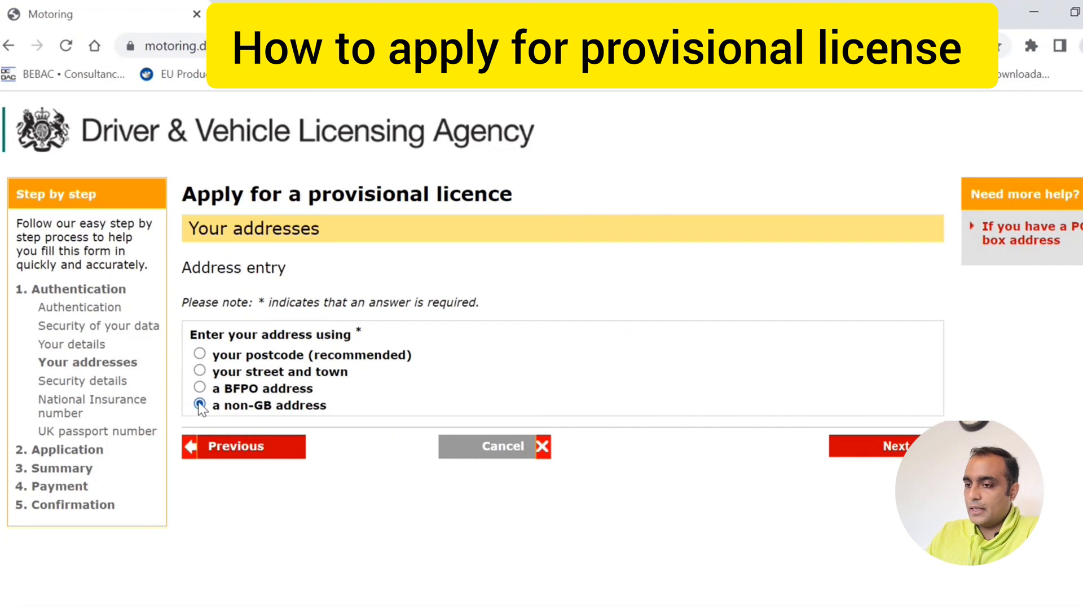
left_click(883, 444)
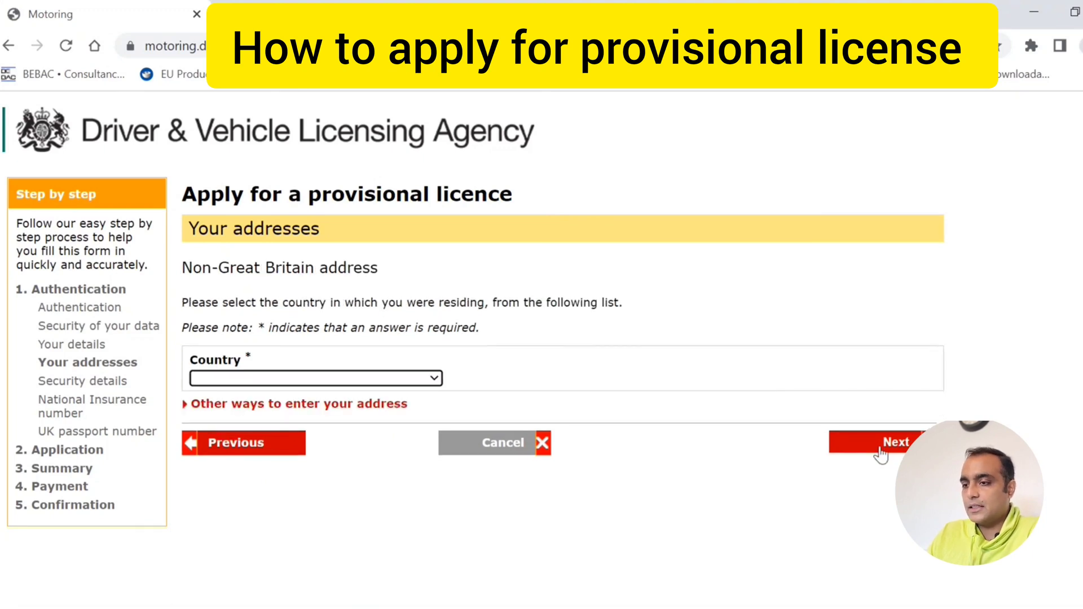
left_click(375, 378)
type("in")
key("Return")
left_click(900, 449)
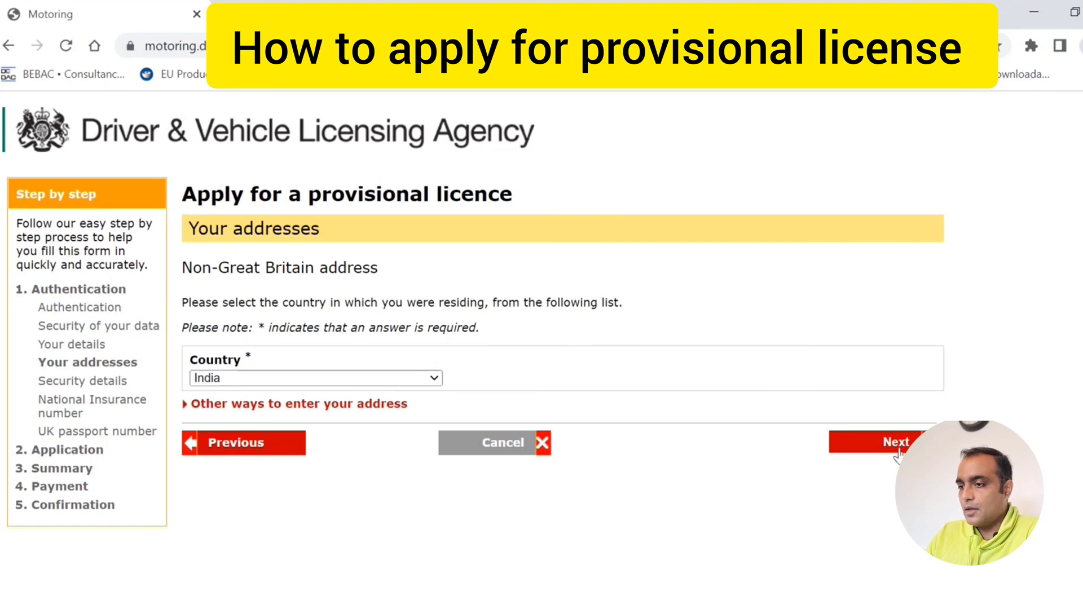
- Record 22 years 10 months lived in India and continue past the address history
left_click(210, 417)
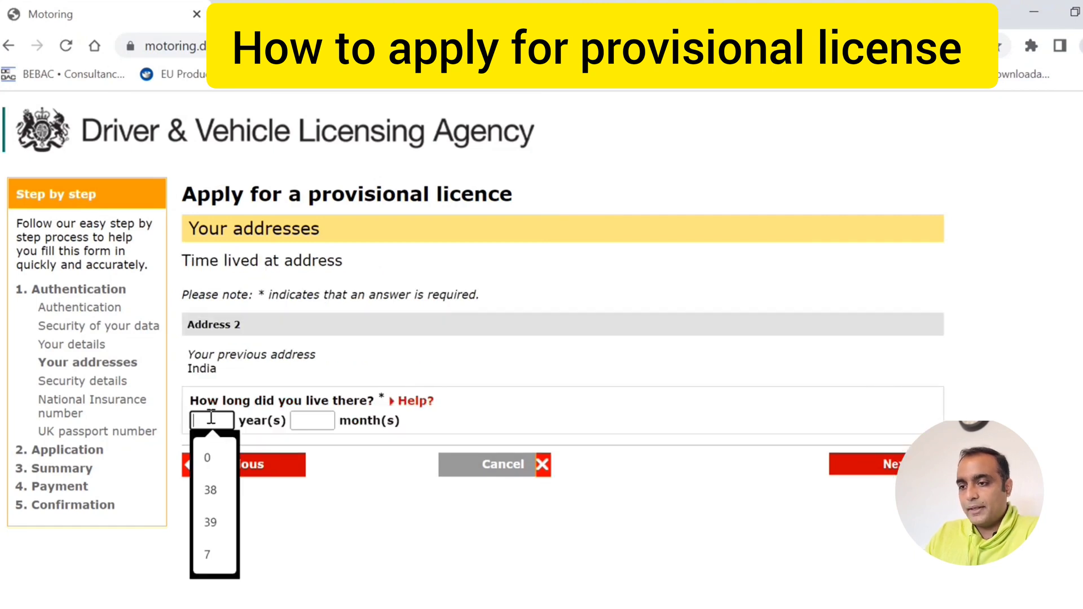
type("22")
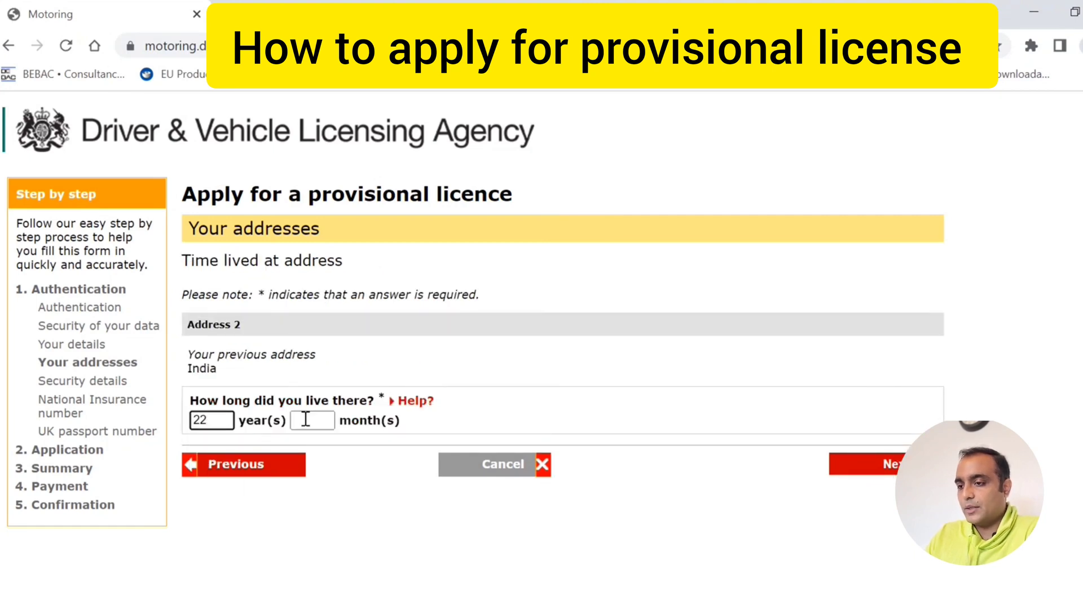
left_click(305, 420)
type("1")
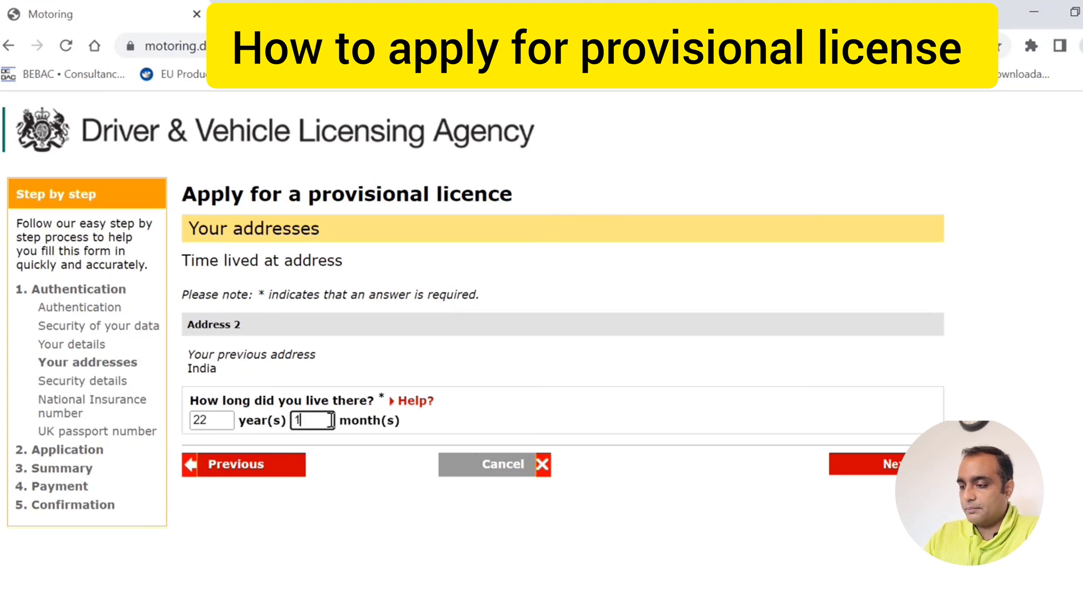
type("0")
key("Return")
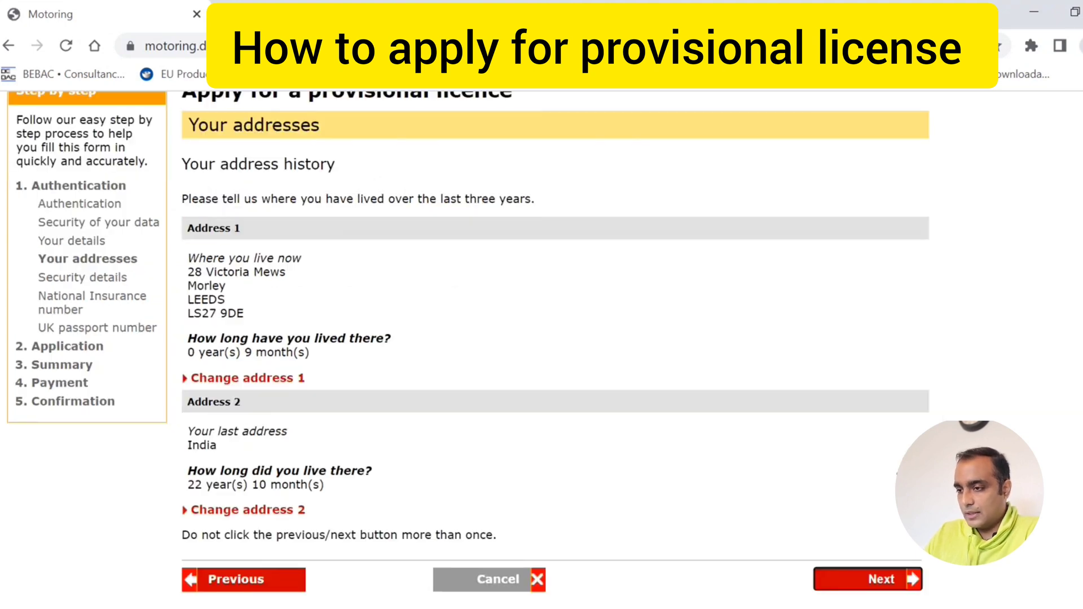
left_click(874, 586)
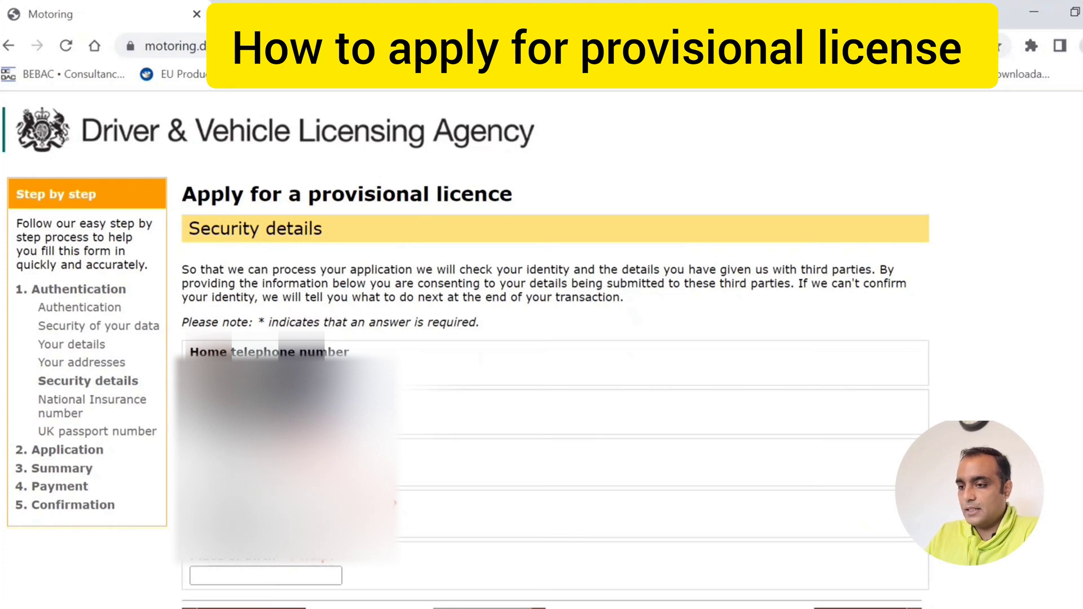
type("r")
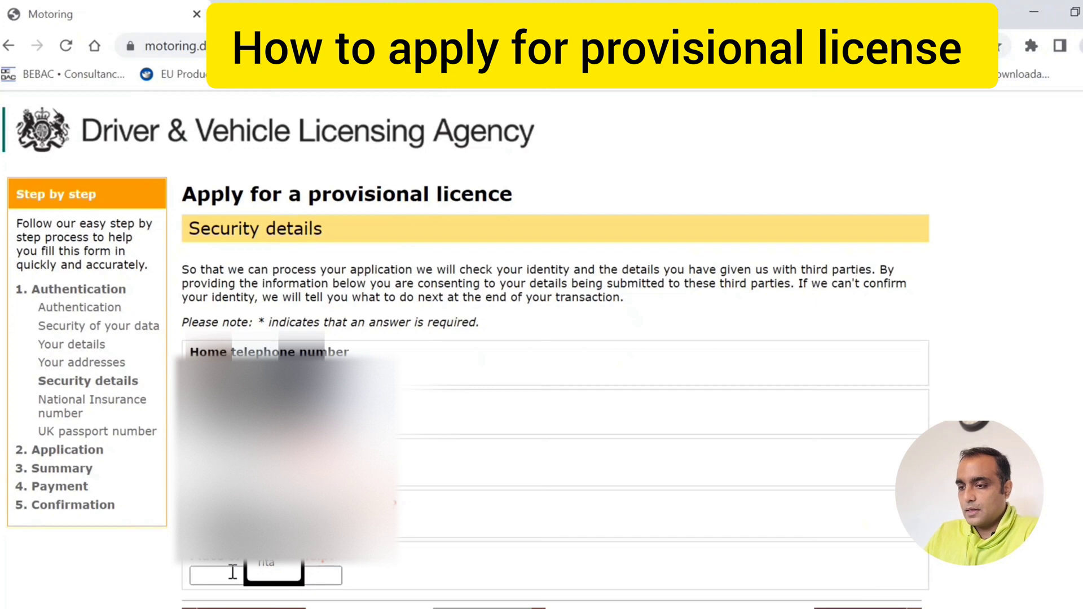
left_click(234, 572)
type("IND")
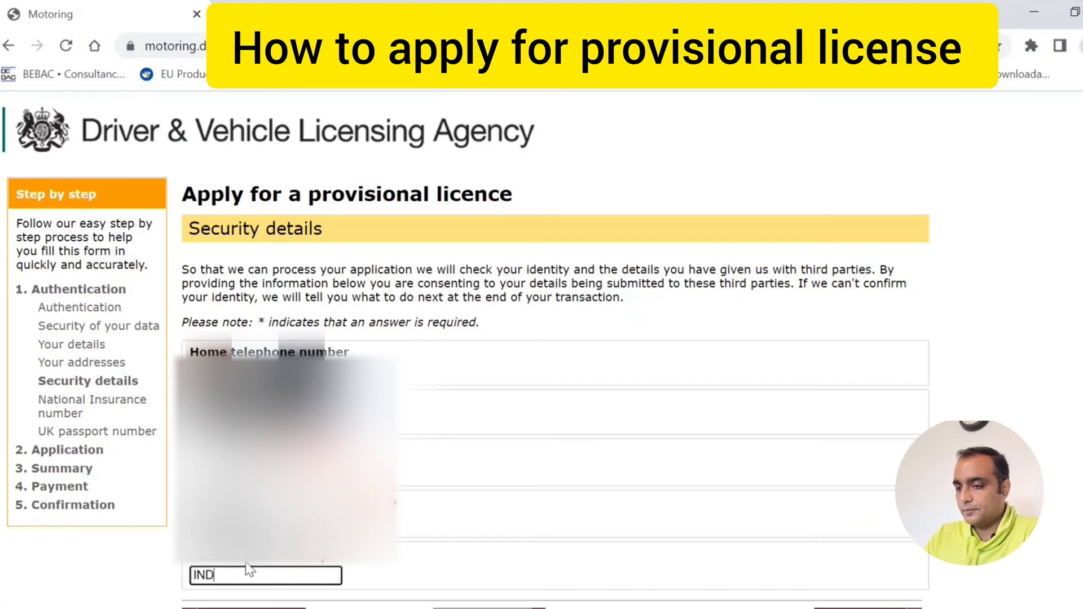
type("AIA")
scroll(1025, 391, "down", 1)
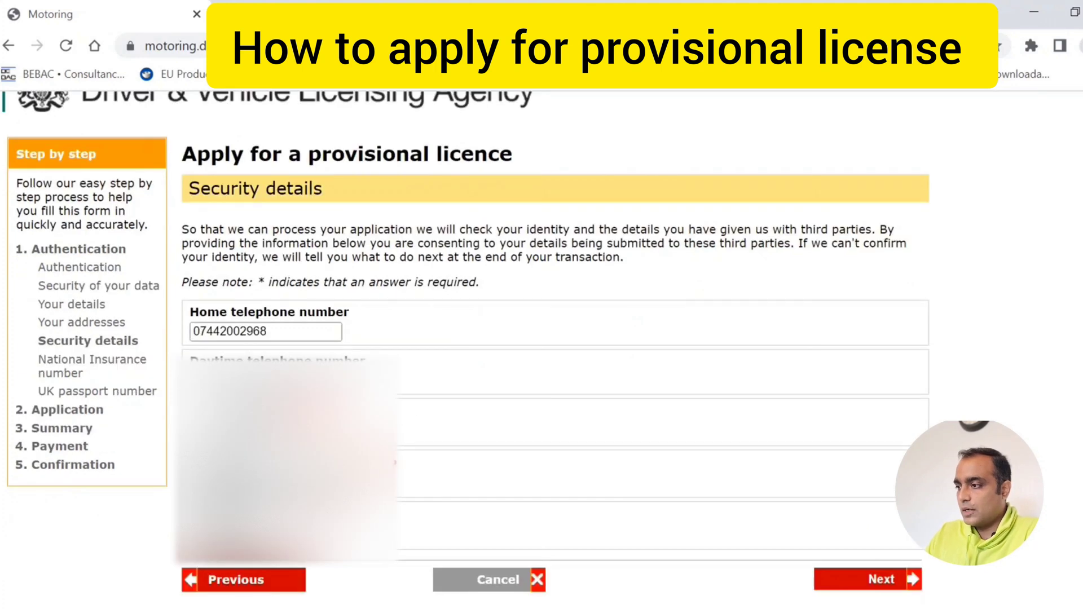
left_click(883, 581)
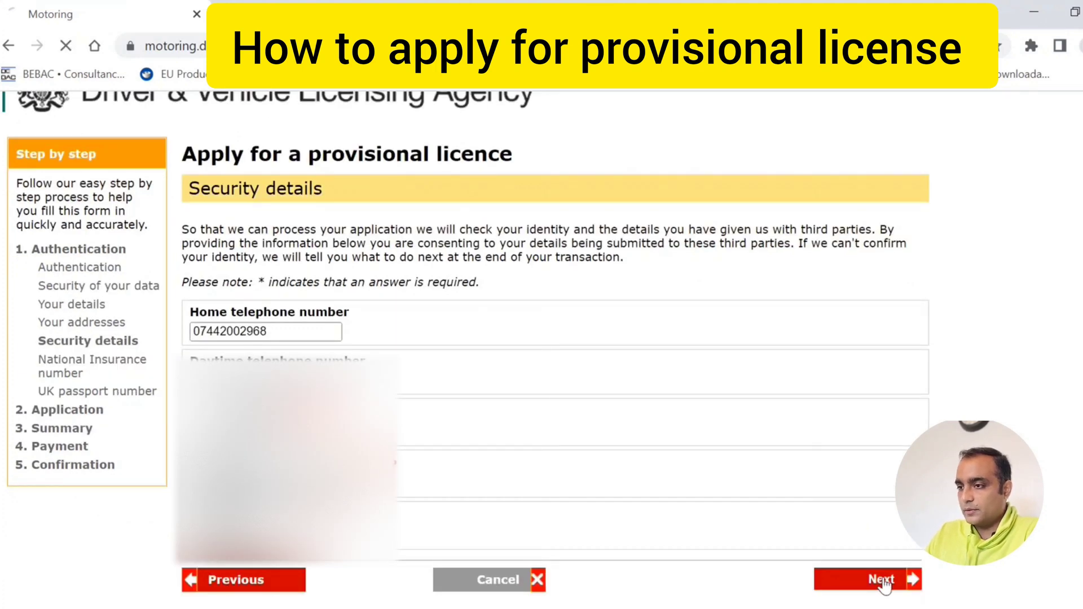
- Continue past the National Insurance number and UK passport number steps
left_click(243, 450)
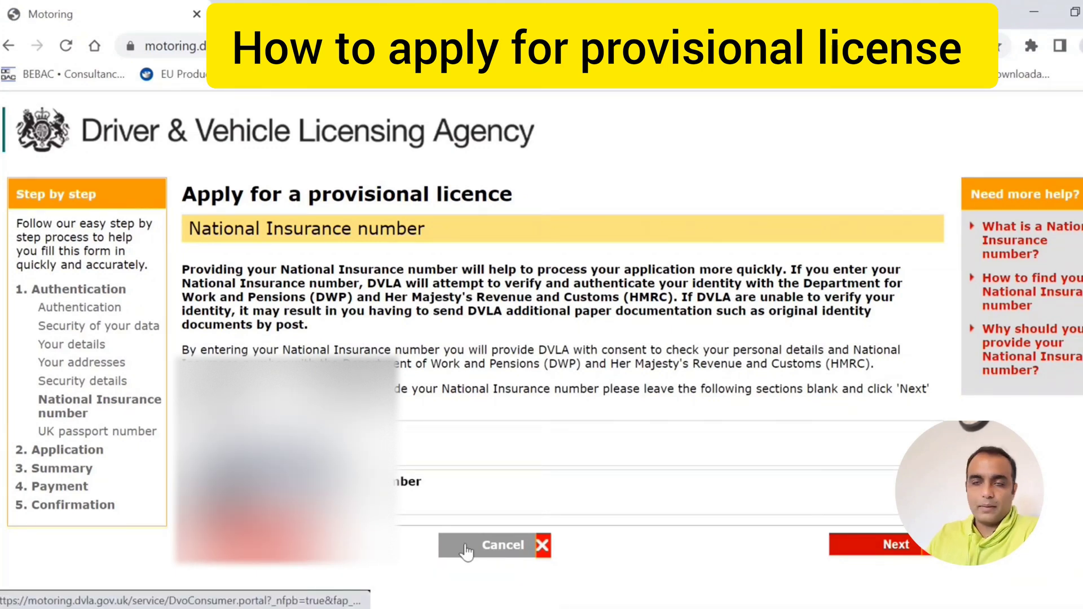
left_click(892, 550)
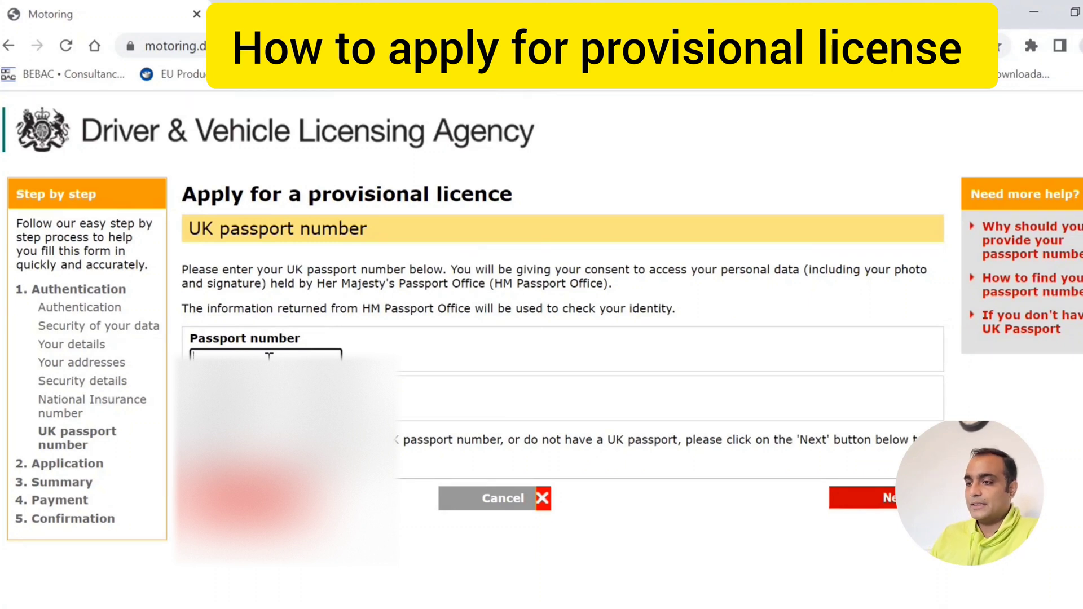
left_click(917, 498)
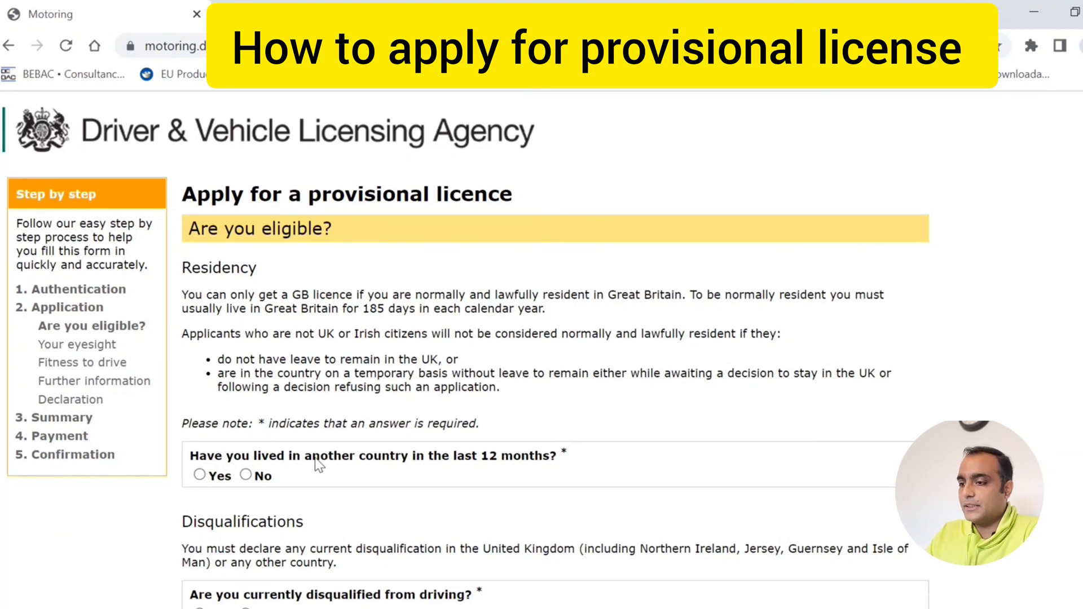
- Answer No to living abroad recently and No to being disqualified from driving
left_click(246, 475)
scroll(250, 479, "down", 1)
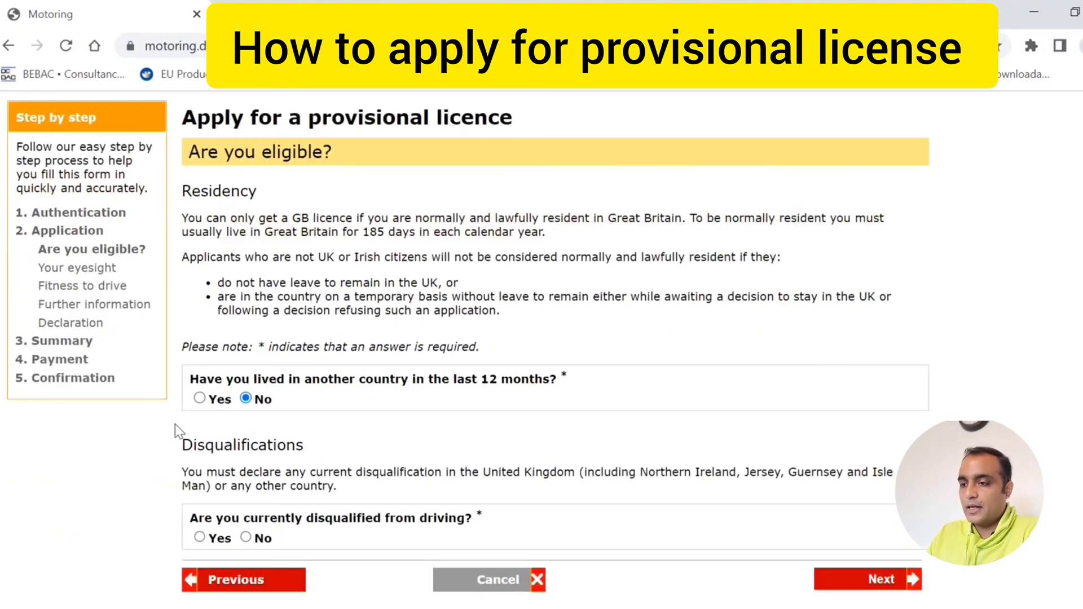
left_click(246, 537)
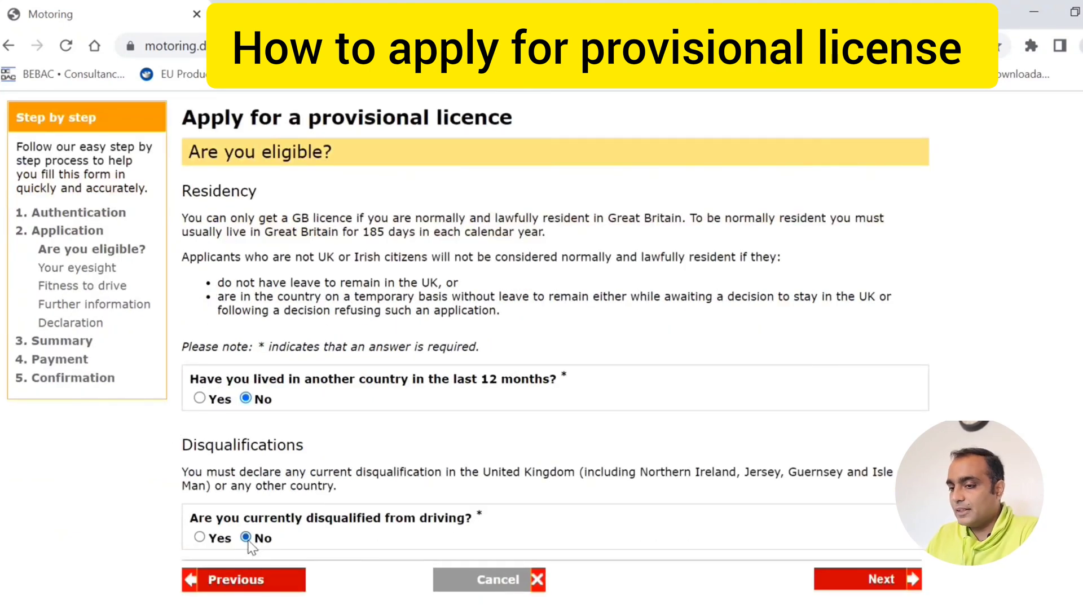
left_click(898, 579)
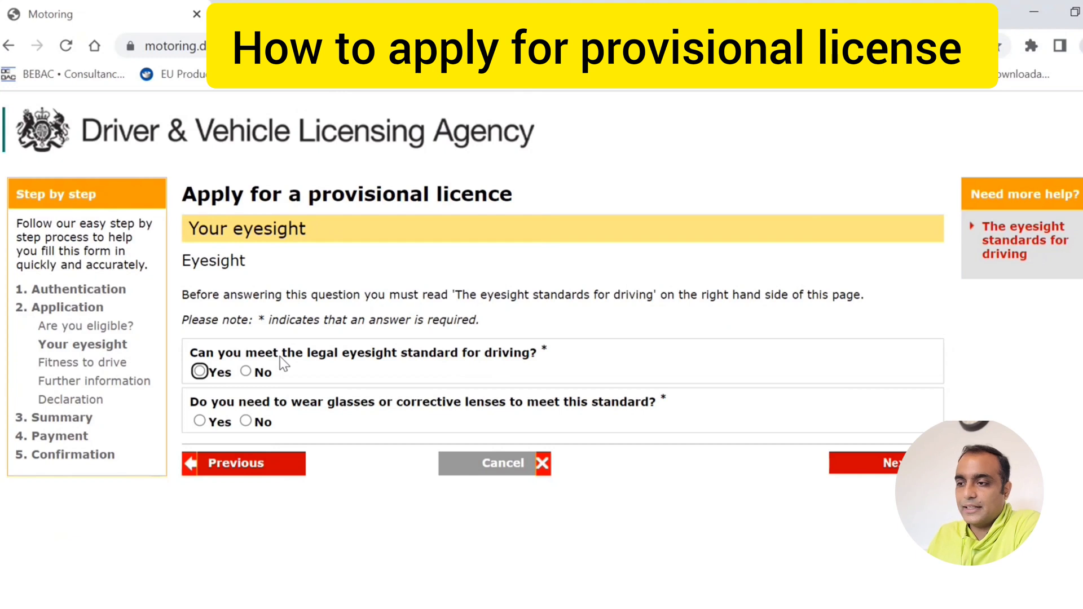
- Confirm meeting the eyesight standard without needing glasses or lenses
left_click(200, 372)
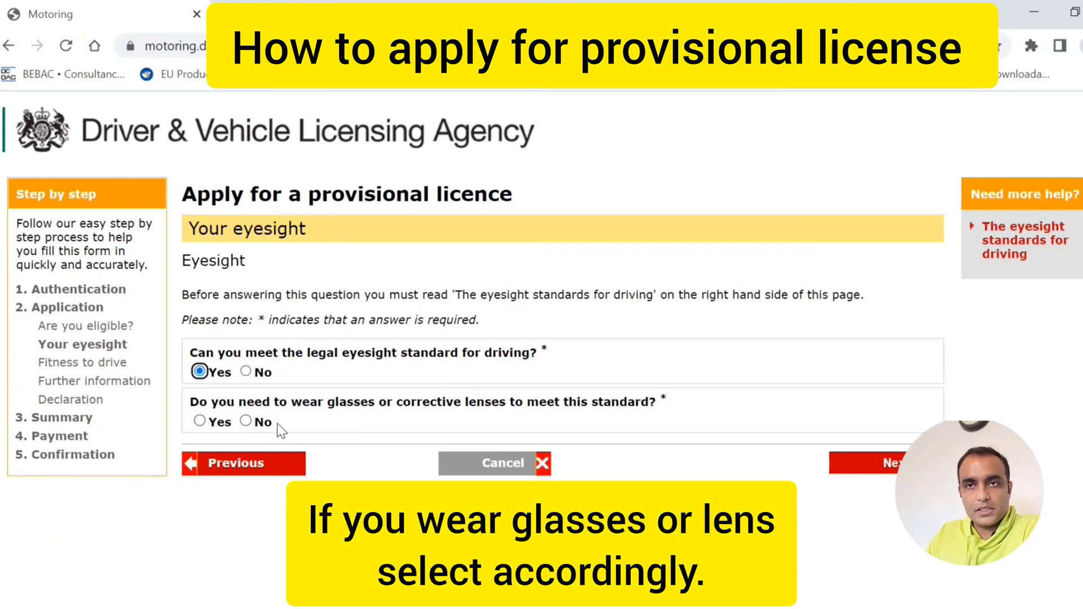
left_click(245, 421)
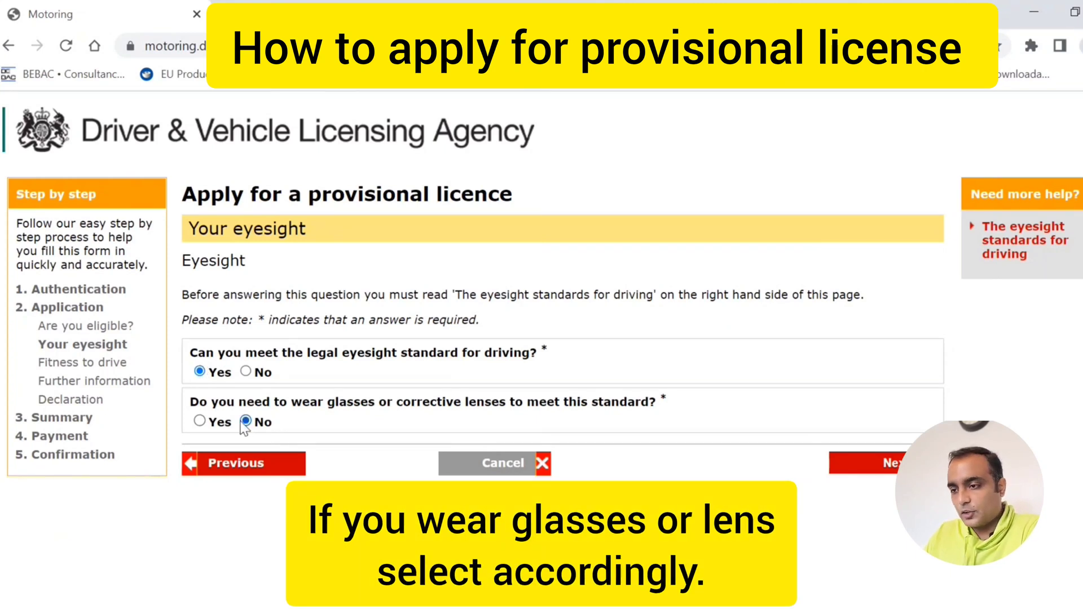
left_click(884, 472)
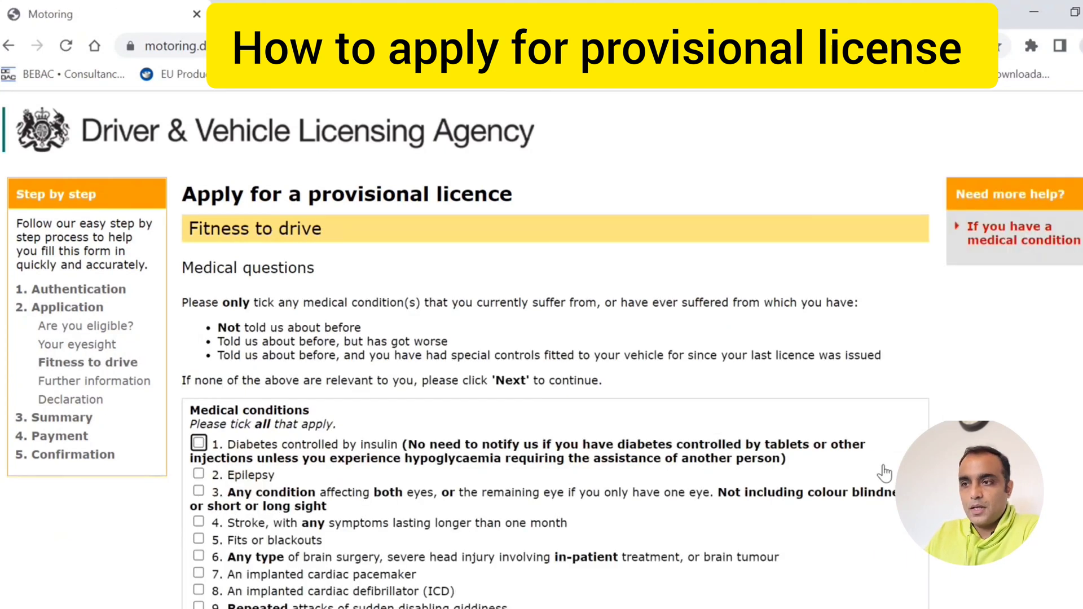
- Declare no medical conditions and confirm the medical declaration
scroll(313, 410, "down", 2)
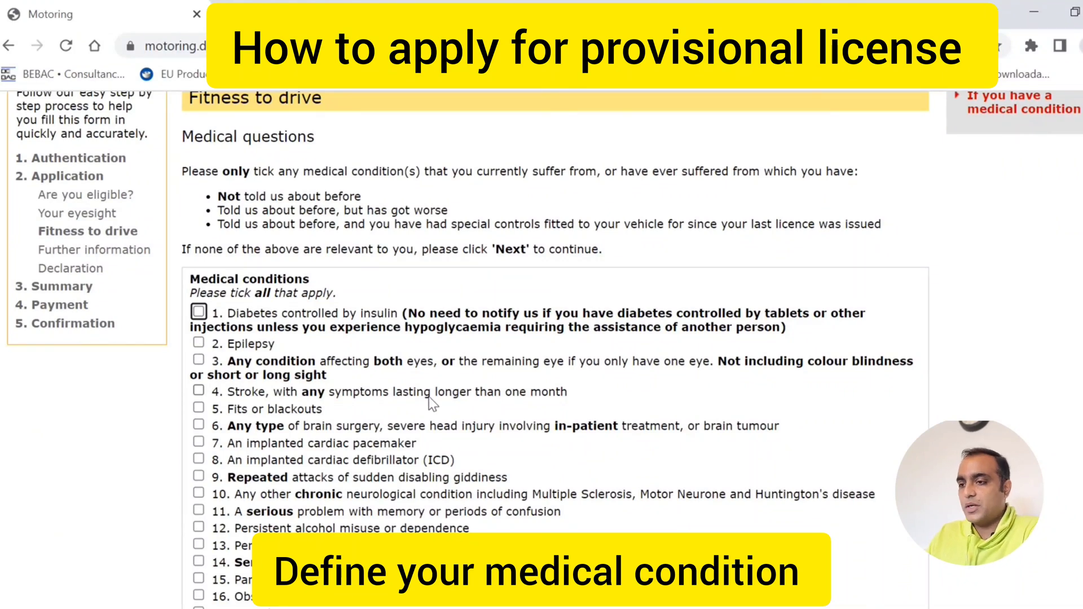
scroll(429, 398, "down", 2)
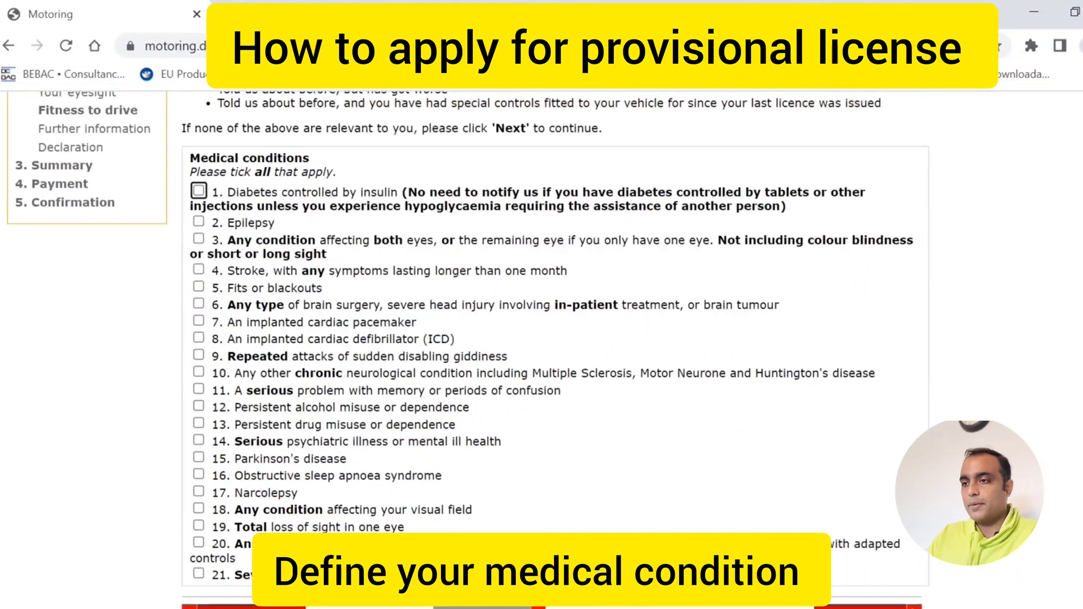
scroll(708, 528, "down", 1)
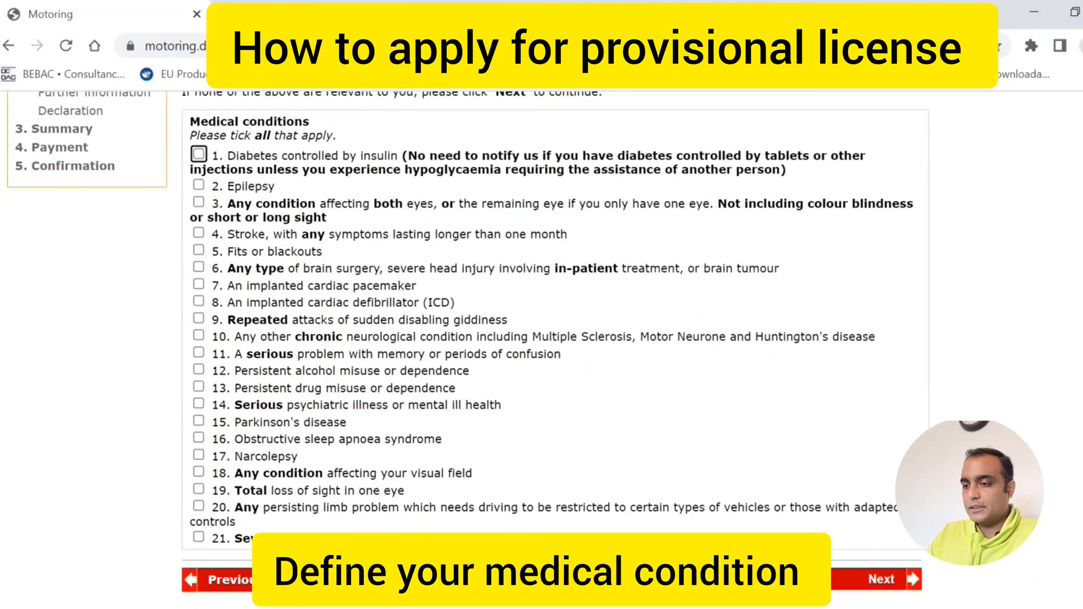
left_click(856, 590)
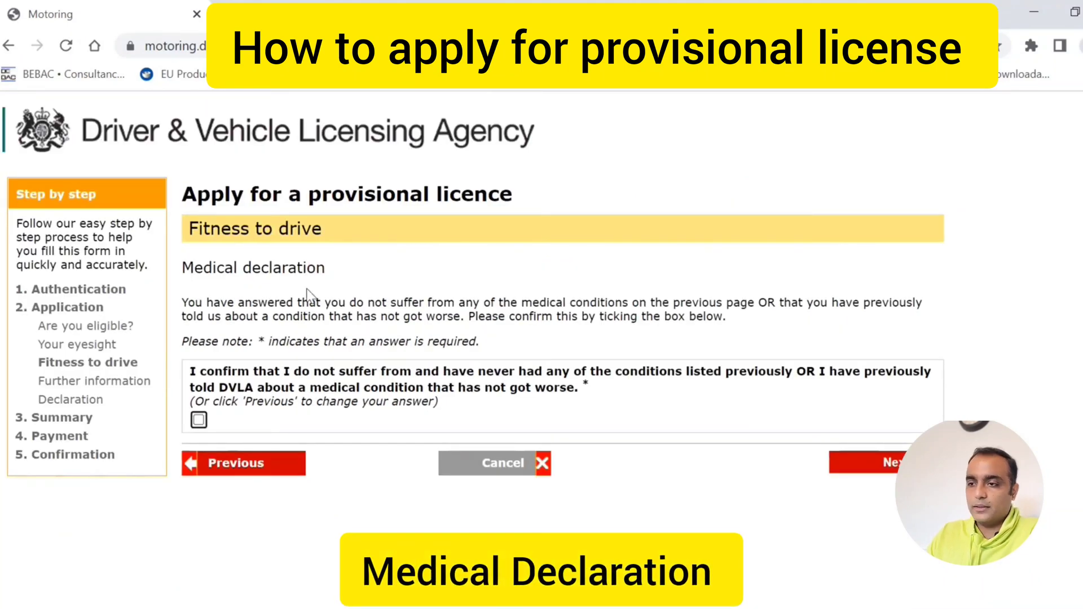
left_click(199, 420)
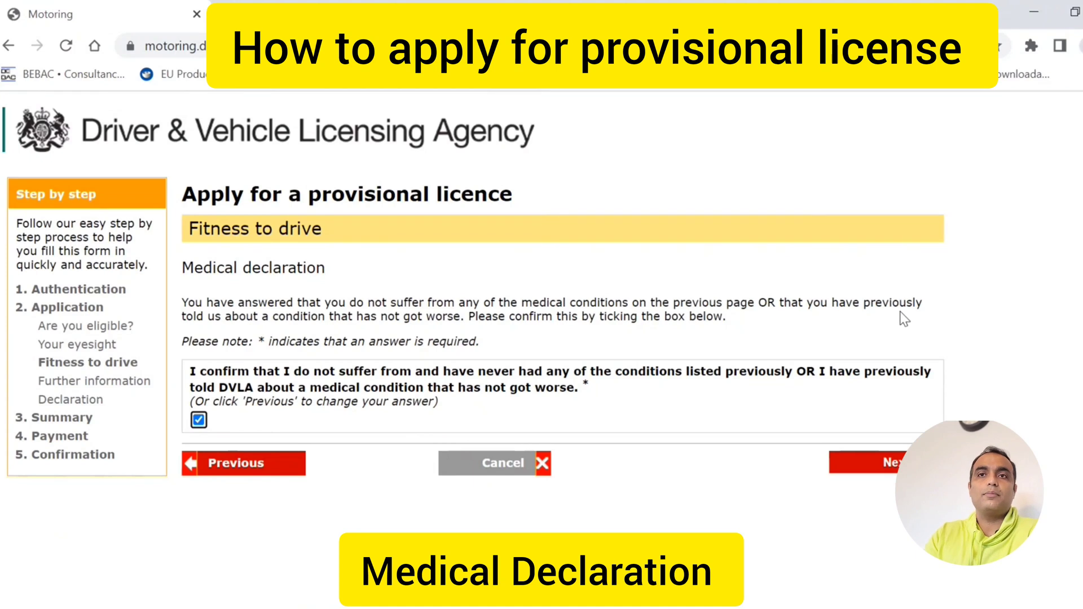
left_click(893, 468)
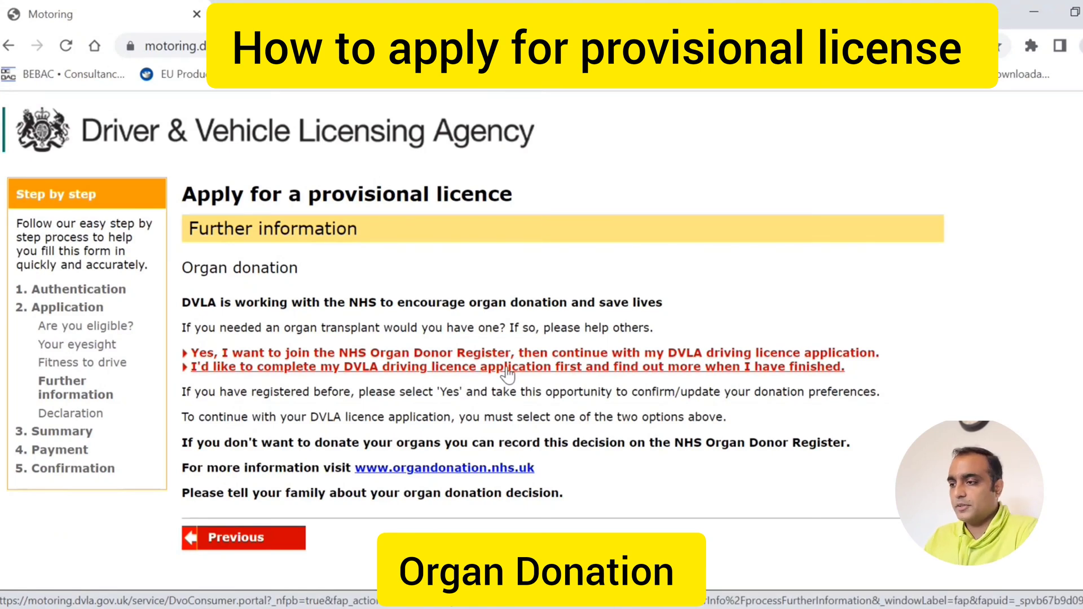
- Defer organ donation, enter the suggested email address and tick the legal declaration
left_click(507, 372)
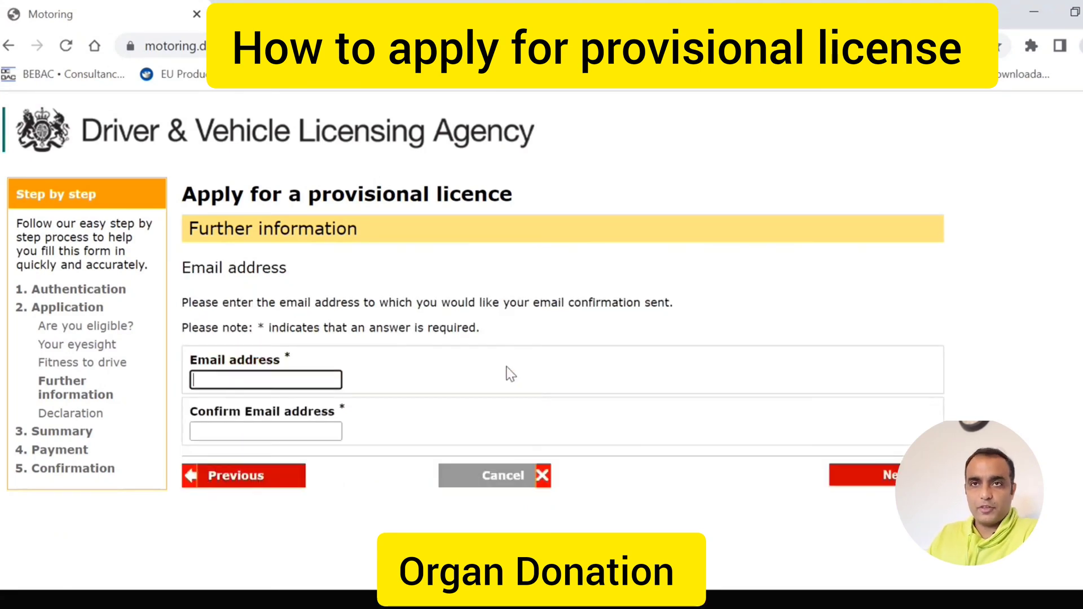
left_click(307, 374)
left_click(307, 416)
left_click(887, 489)
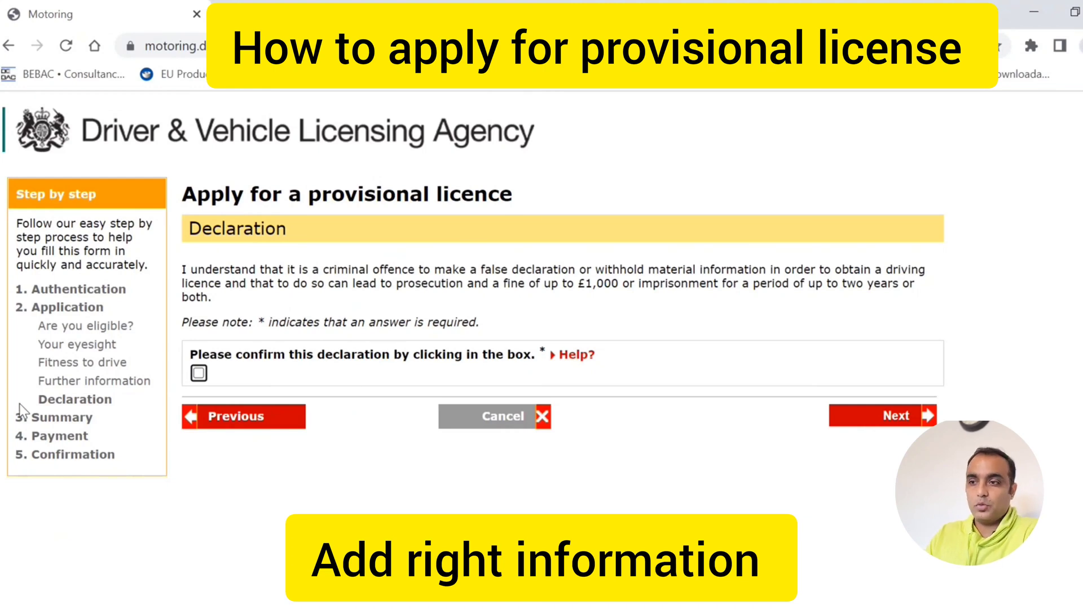
left_click(199, 373)
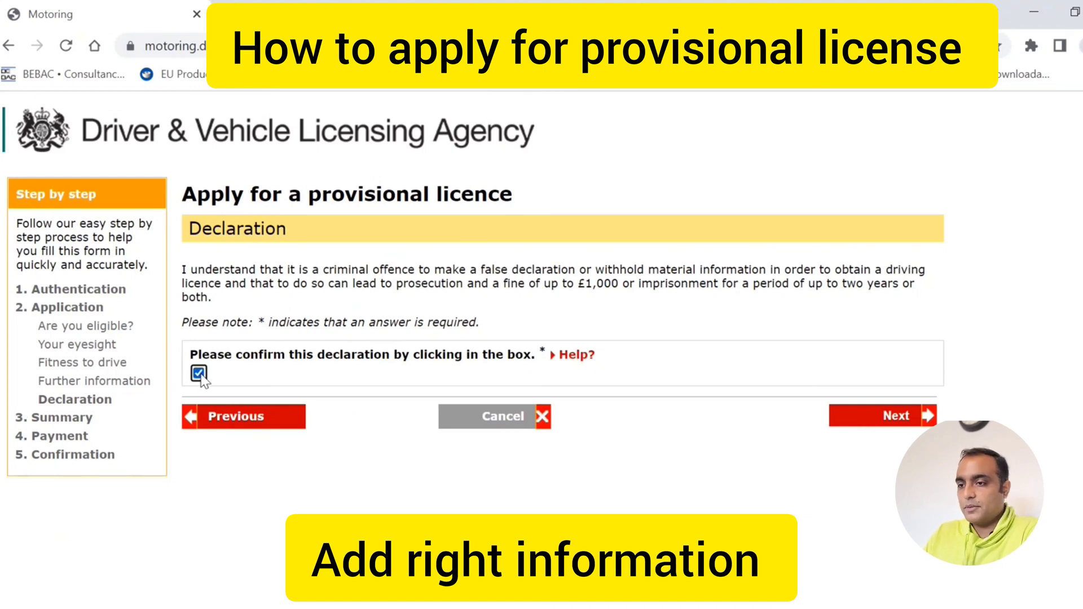
- Review the Check your answers summary and proceed to the Enter card details page showing £34.00
left_click(896, 418)
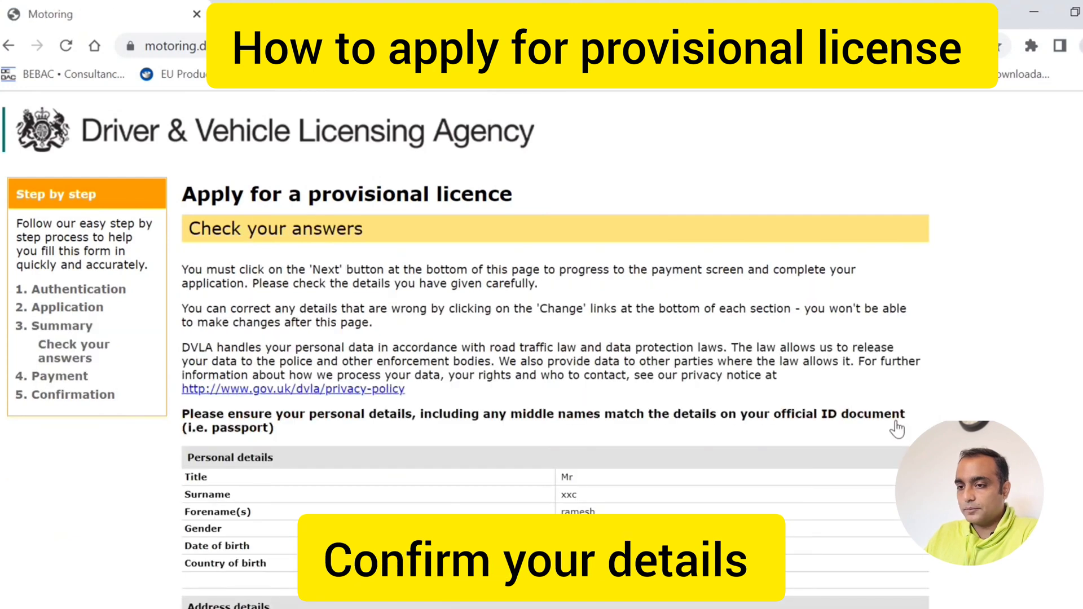
scroll(556, 338, "down", 3)
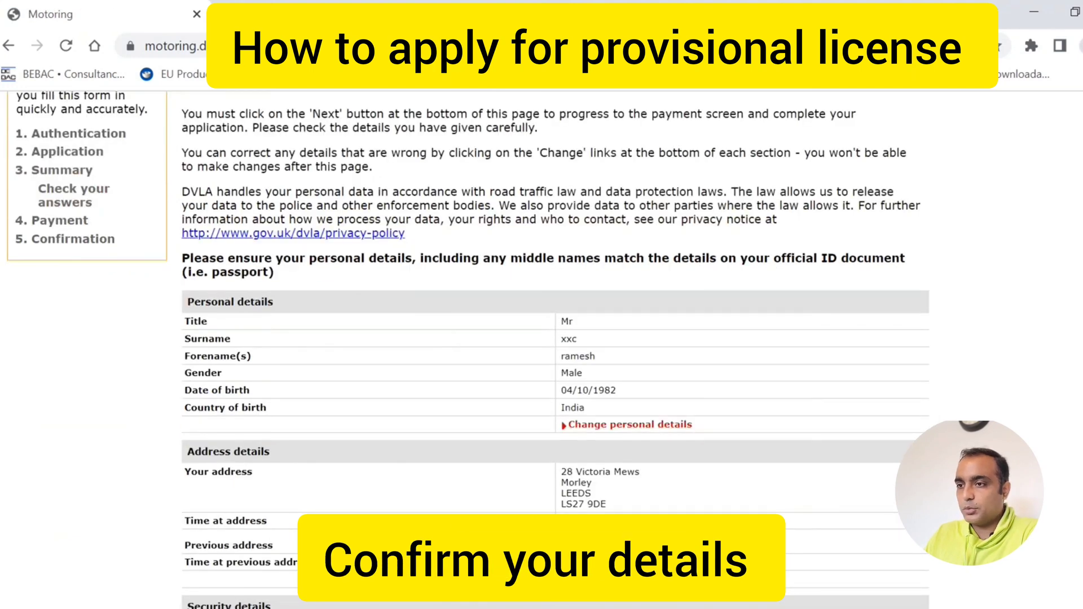
scroll(556, 338, "up", 1)
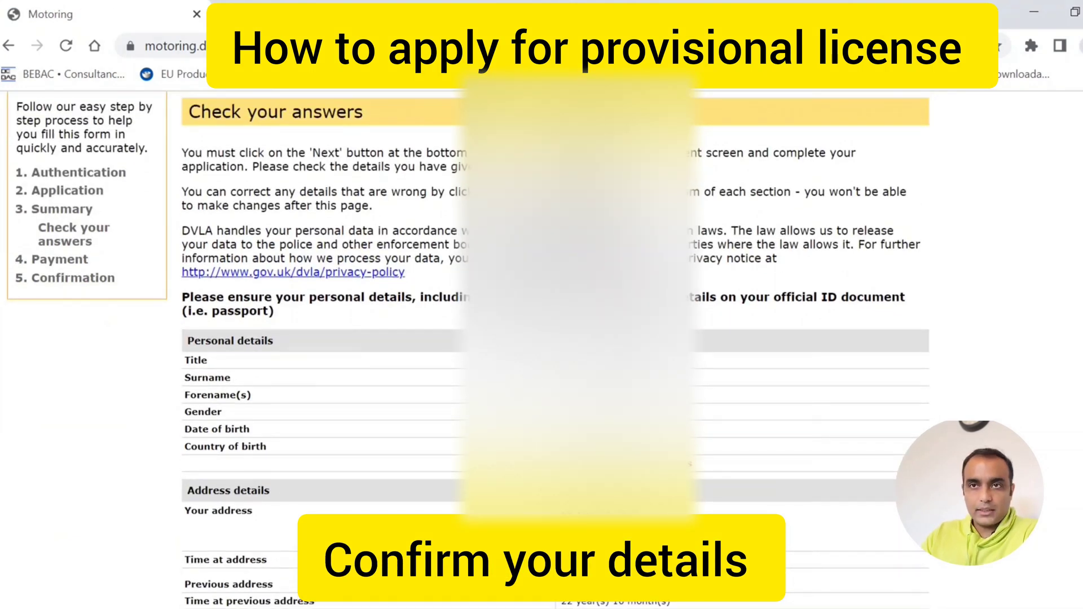
scroll(555, 339, "down", 4)
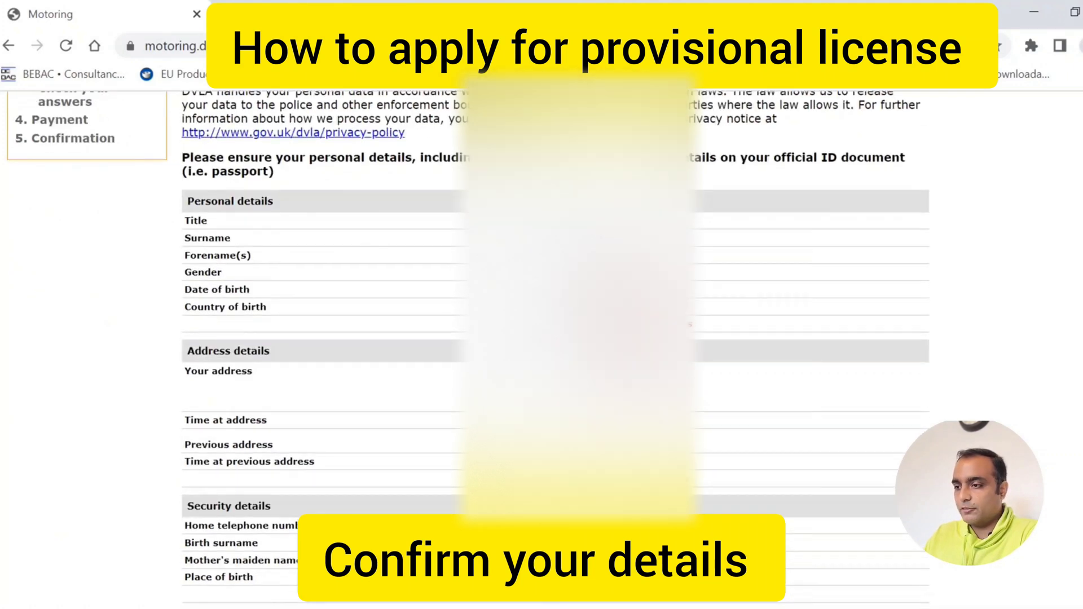
scroll(556, 338, "down", 7)
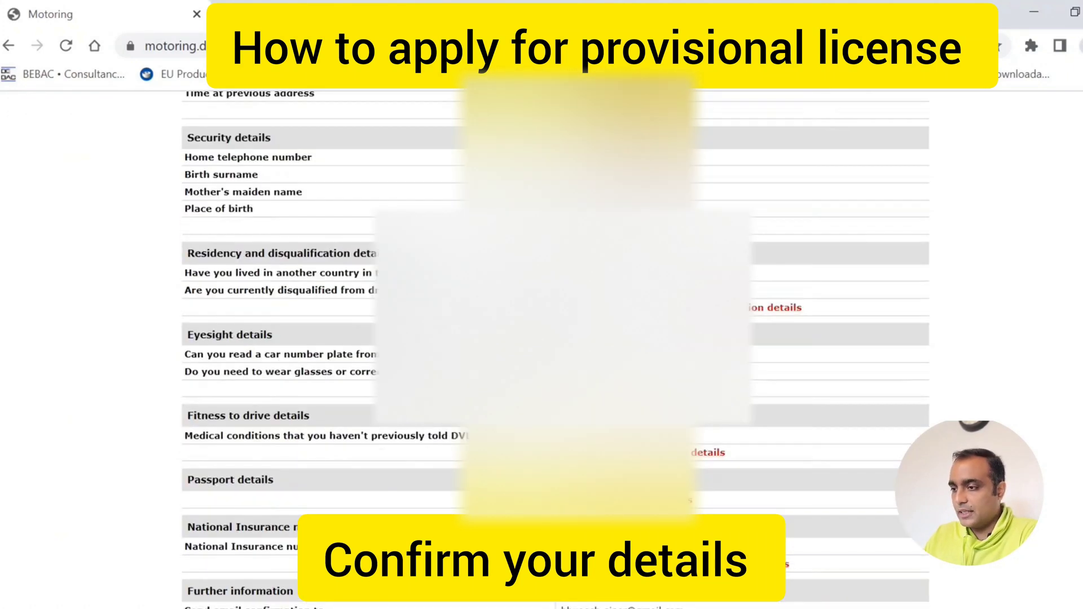
scroll(556, 339, "down", 3)
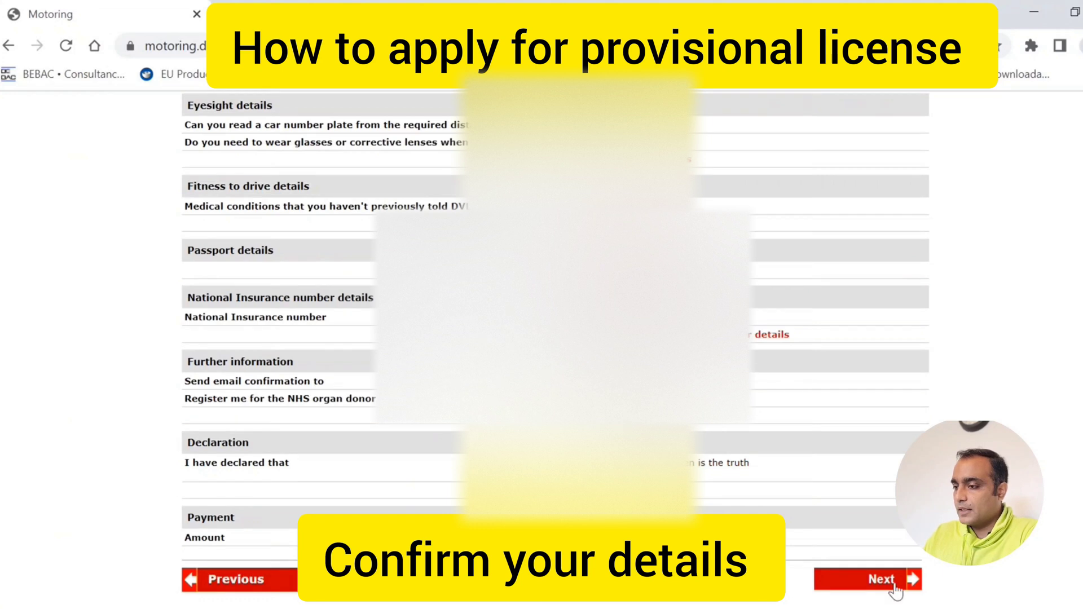
left_click(877, 579)
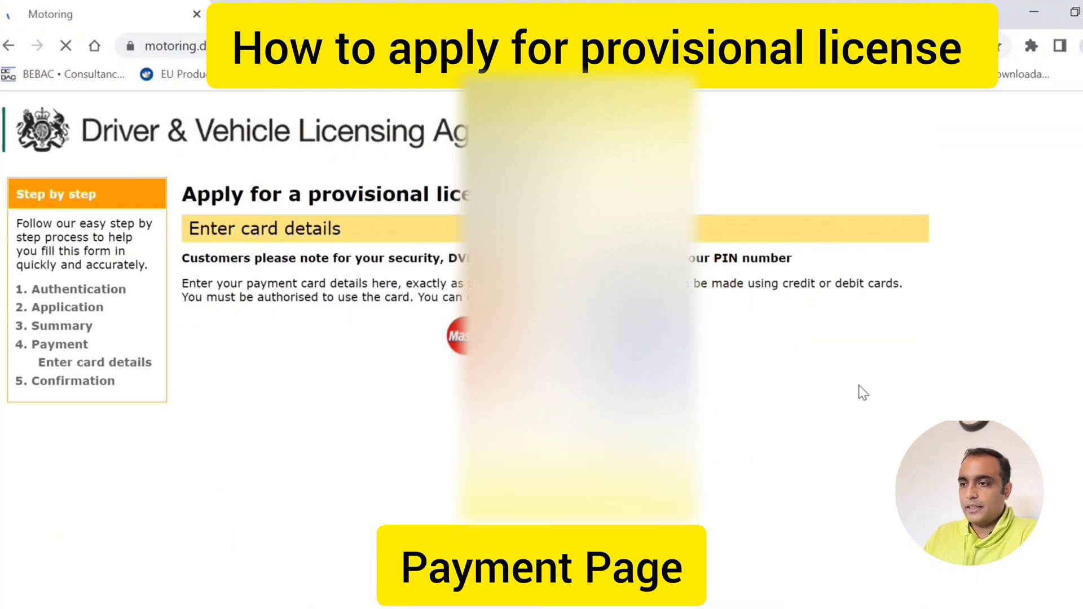
scroll(476, 240, "down", 1)
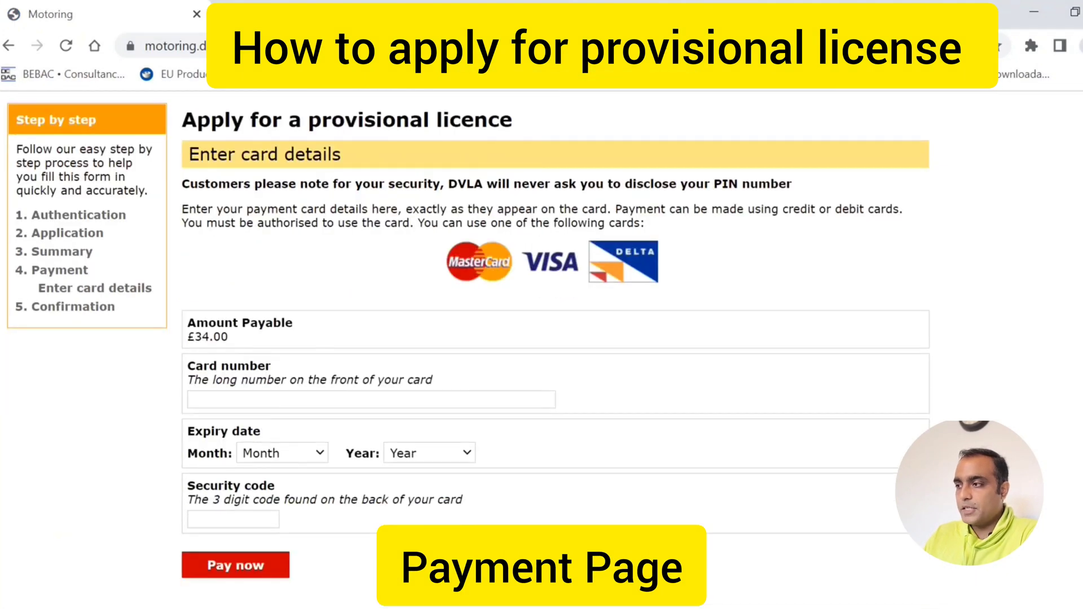